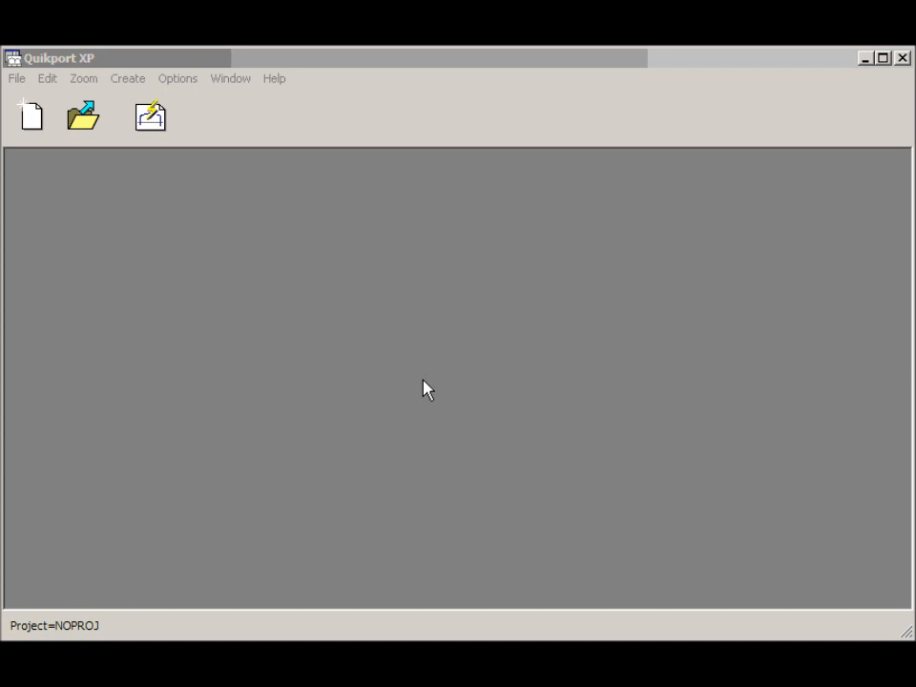
Step: Start the Input Wizard and create a new project named Video with the title "A Title"
{"action": "left_click", "coordinate": [156, 131]}
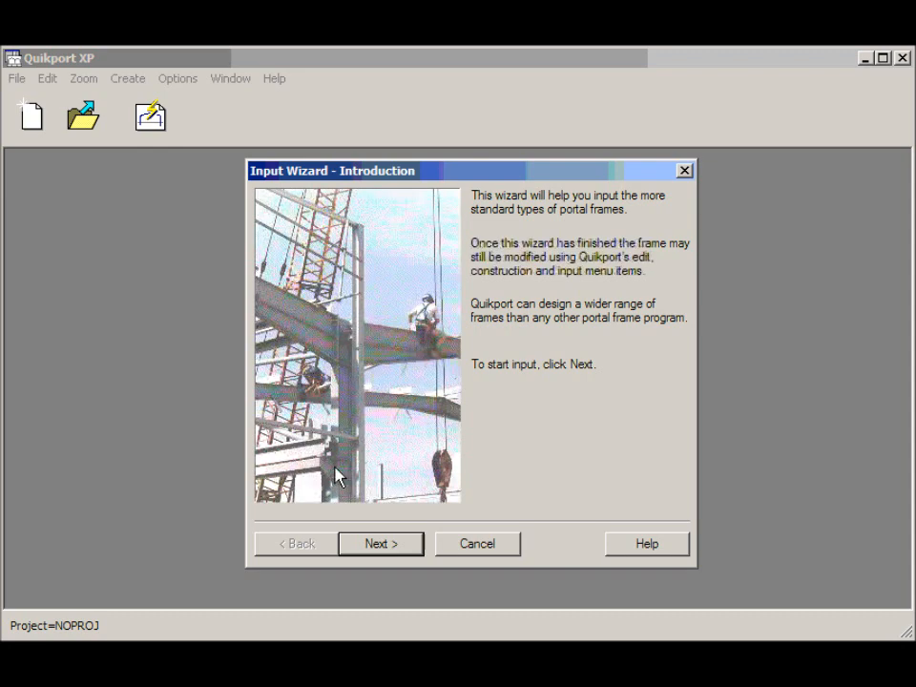
{"action": "left_click", "coordinate": [382, 544]}
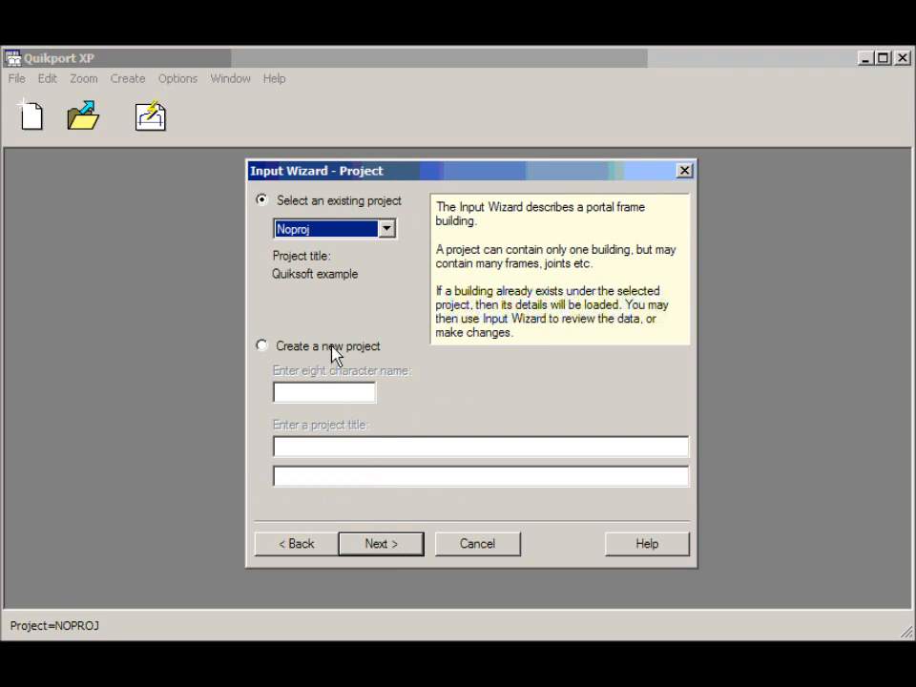
{"action": "left_click", "coordinate": [261, 348]}
{"action": "left_click", "coordinate": [313, 391]}
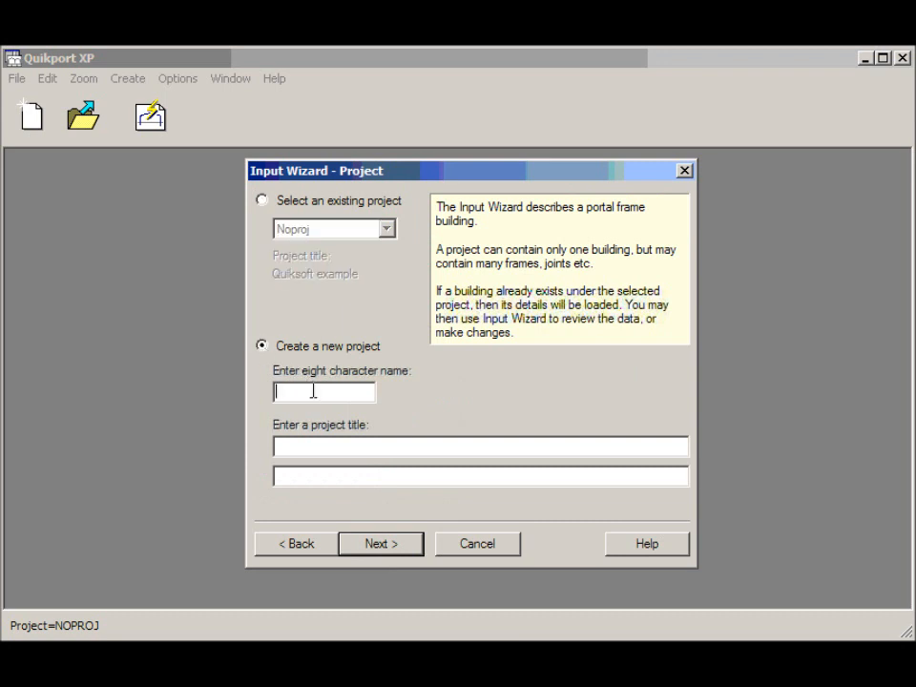
{"action": "type", "text": "Video"}
{"action": "key", "text": "Tab"}
{"action": "type", "text": "A Title"}
{"action": "left_click", "coordinate": [381, 544]}
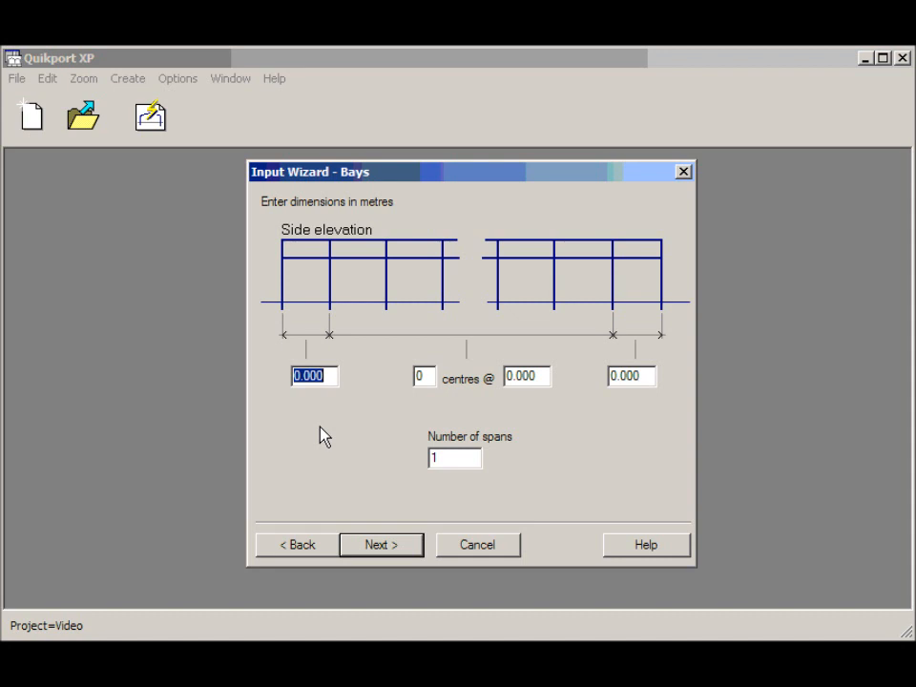
Step: Define the building bays as 6 m end bays with 5 centres at 6 m between them, and two spans
{"action": "type", "text": "6"}
{"action": "key", "text": "Tab"}
{"action": "type", "text": "5"}
{"action": "key", "text": "Tab"}
{"action": "type", "text": "6"}
{"action": "key", "text": "Tab"}
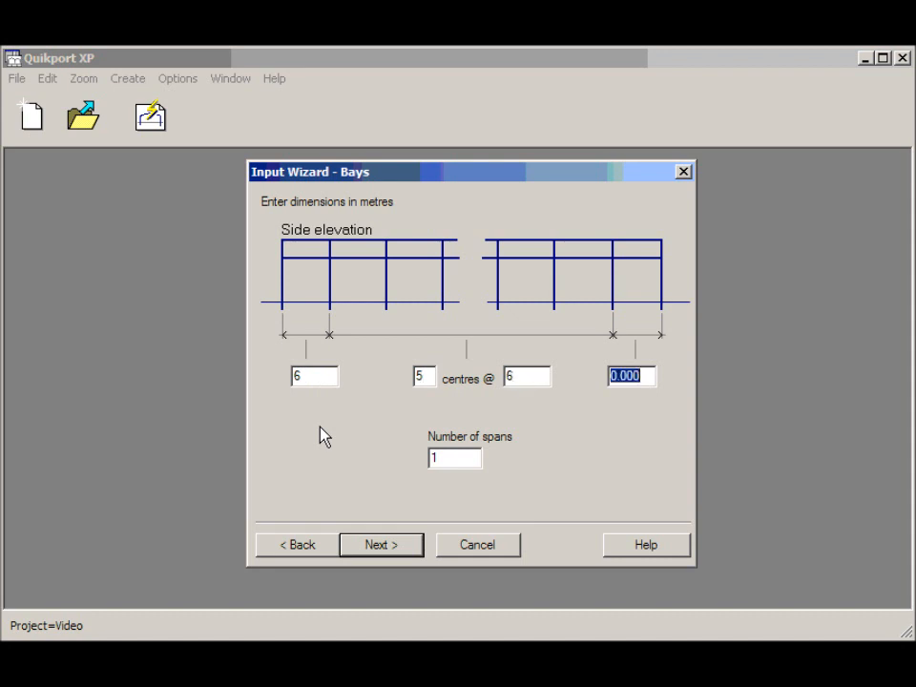
{"action": "type", "text": "6"}
{"action": "key", "text": "Tab"}
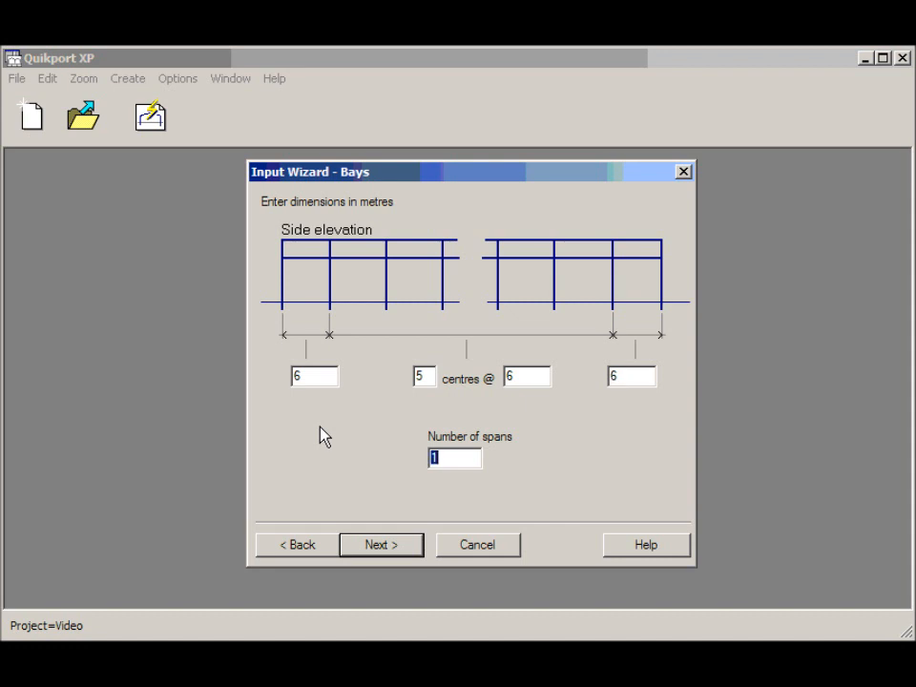
{"action": "type", "text": "2"}
{"action": "left_click", "coordinate": [381, 546]}
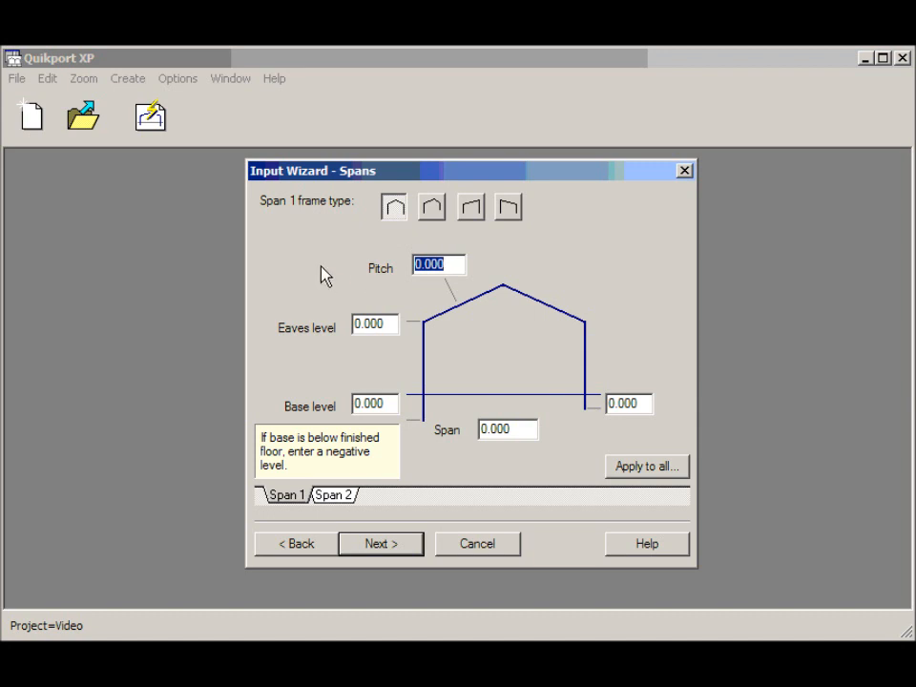
Step: Define span 1 with a pitch of 12, eaves level 5.000, both base levels at -0.5 and a 20 m span
{"action": "type", "text": "12"}
{"action": "key", "text": "Tab"}
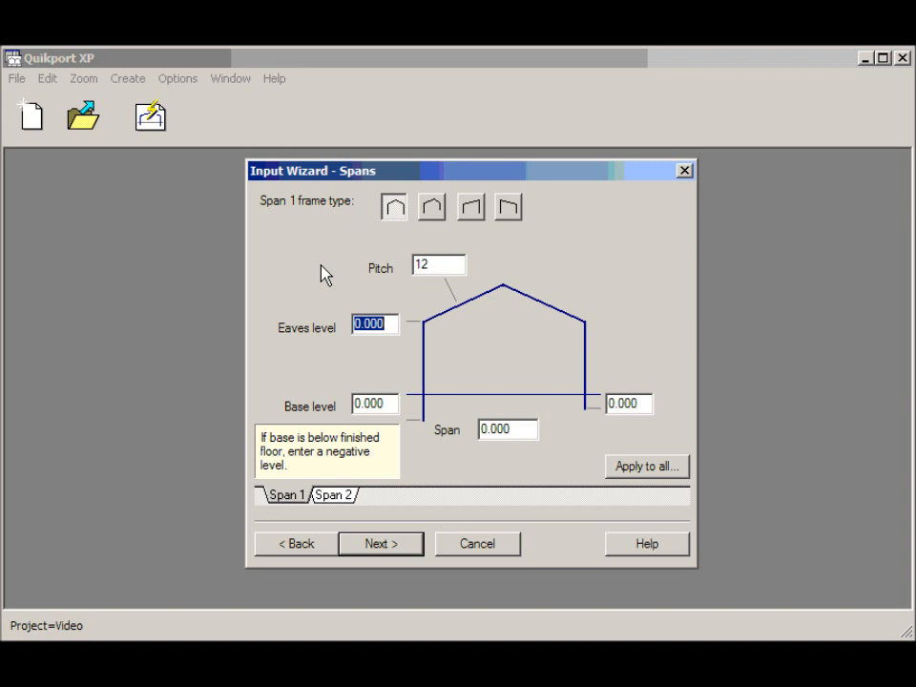
{"action": "type", "text": "5.000"}
{"action": "key", "text": "Tab"}
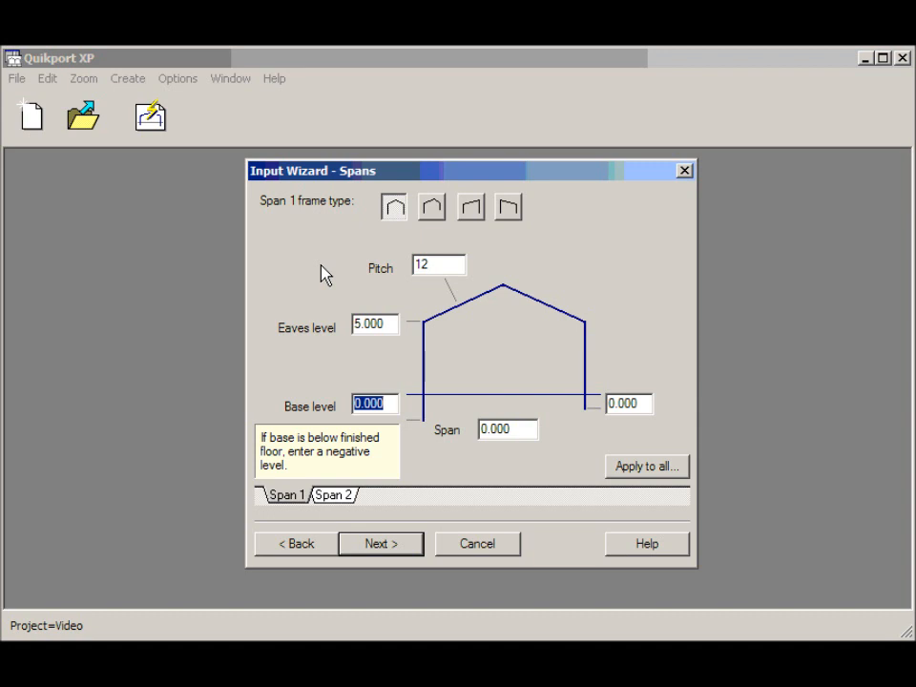
{"action": "type", "text": "-0.5"}
{"action": "key", "text": "Tab"}
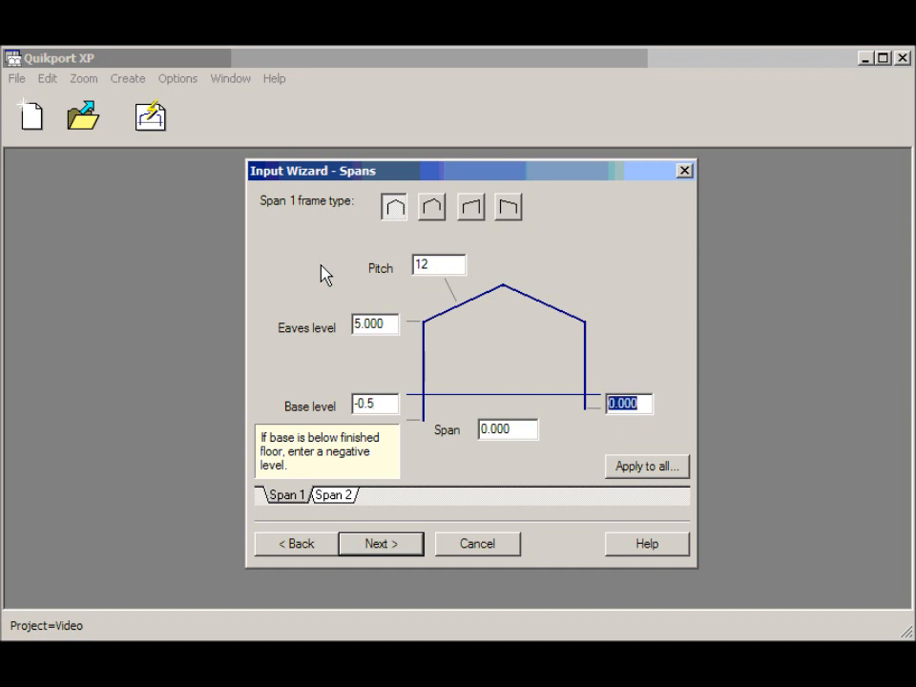
{"action": "type", "text": "-0.5"}
{"action": "key", "text": "Tab"}
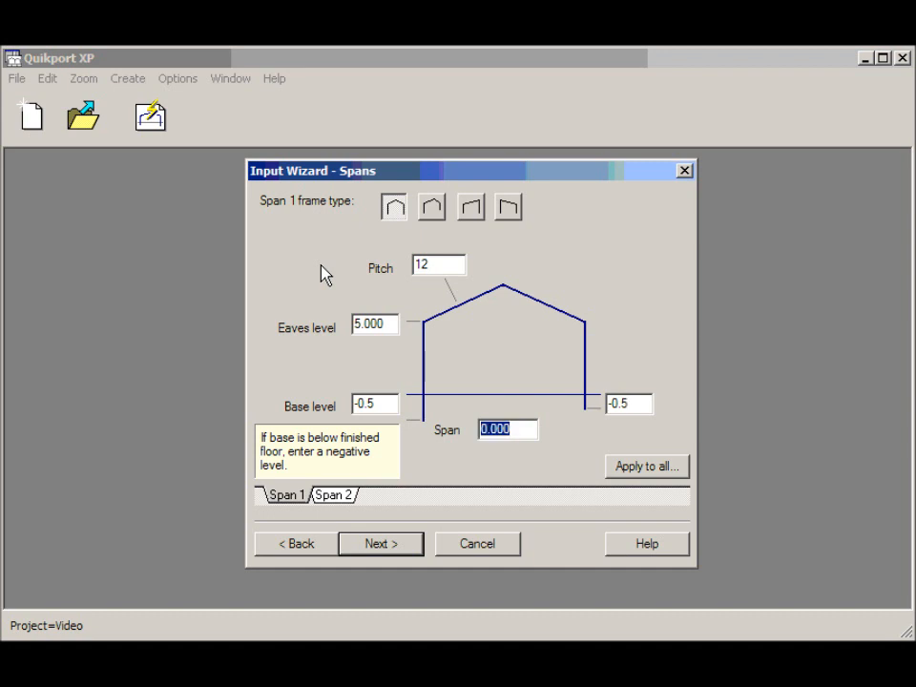
{"action": "type", "text": "20"}
Step: Apply span 1's details to all spans, check span 2 and continue to the bases
{"action": "left_click", "coordinate": [636, 474]}
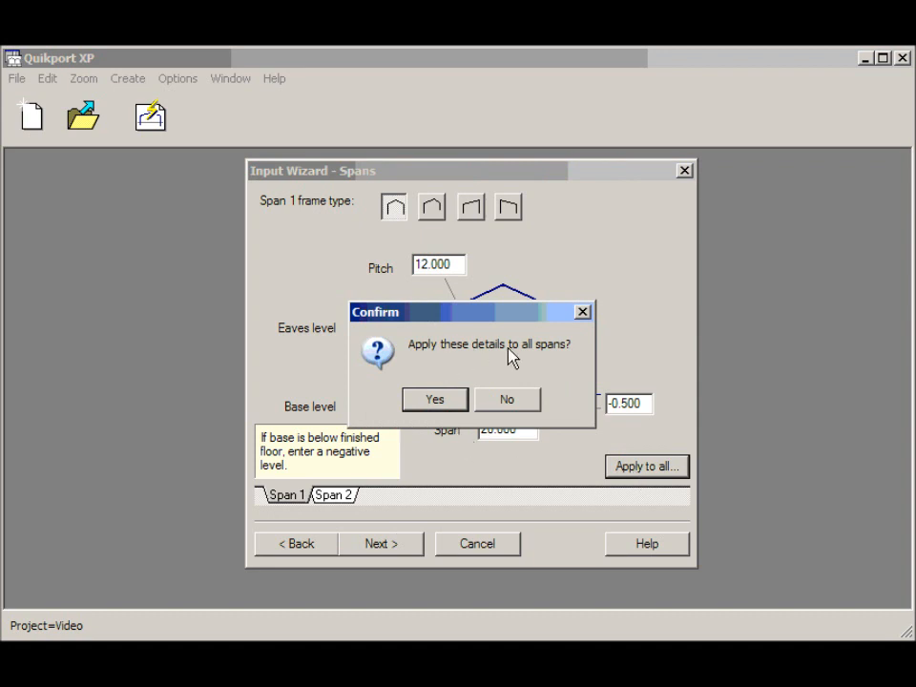
{"action": "left_click", "coordinate": [447, 401]}
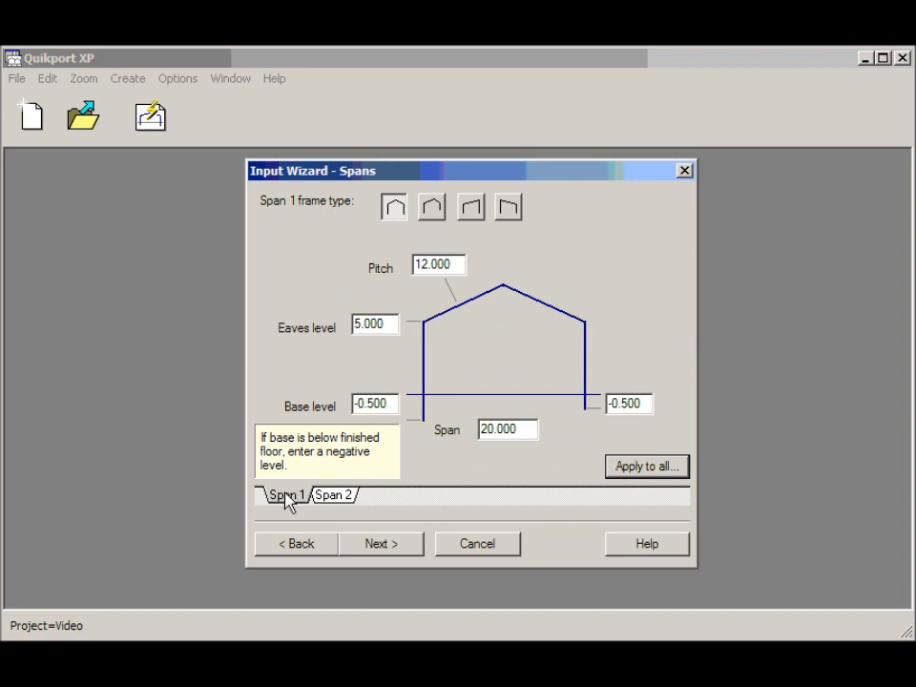
{"action": "left_click", "coordinate": [344, 498]}
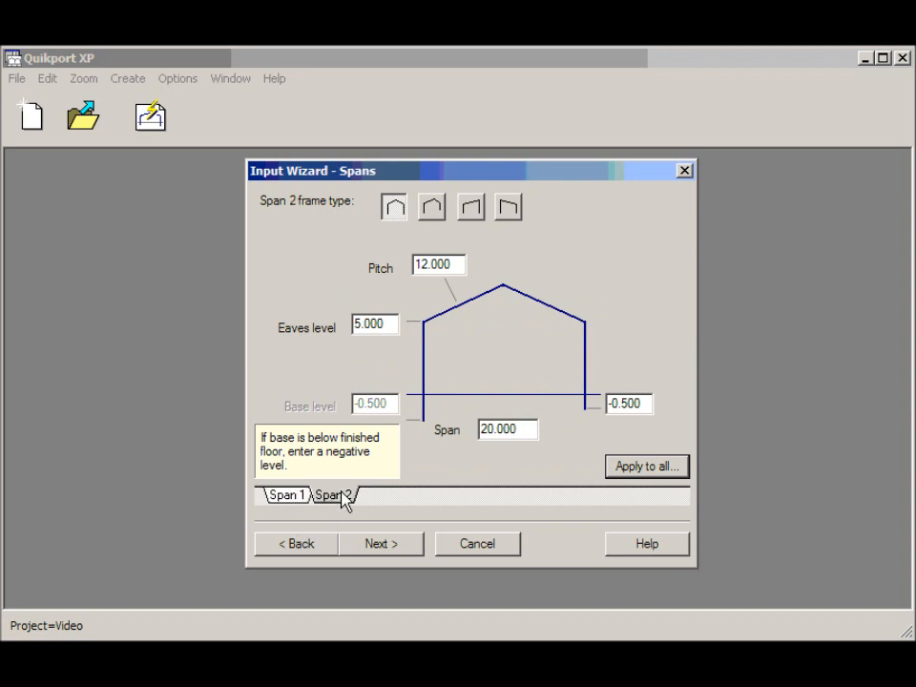
{"action": "left_click", "coordinate": [387, 548]}
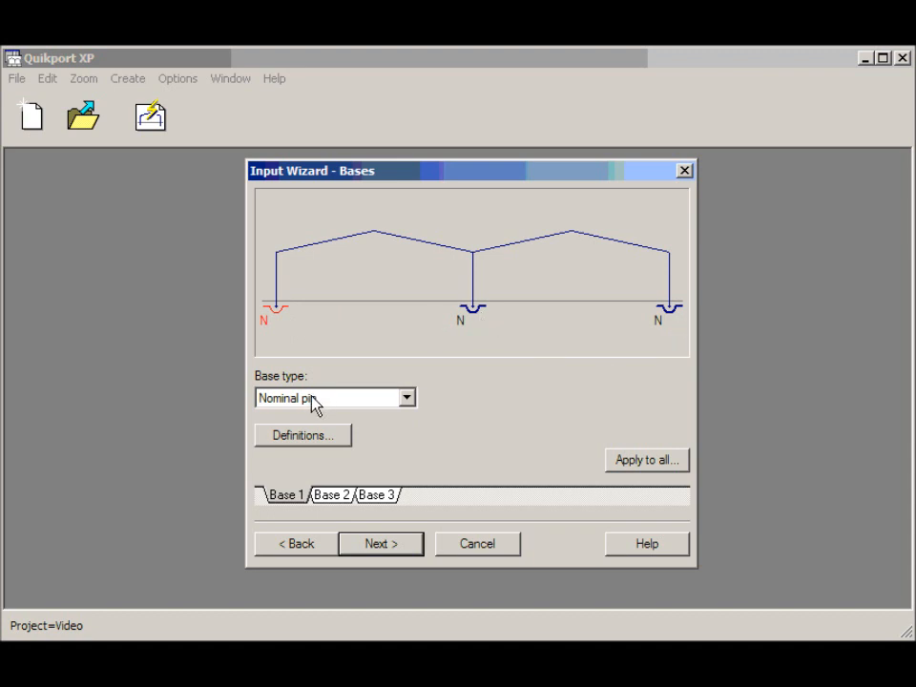
Step: Review bases 2 and 3 and accept the nominal pin base type for all bases
{"action": "left_click", "coordinate": [331, 498]}
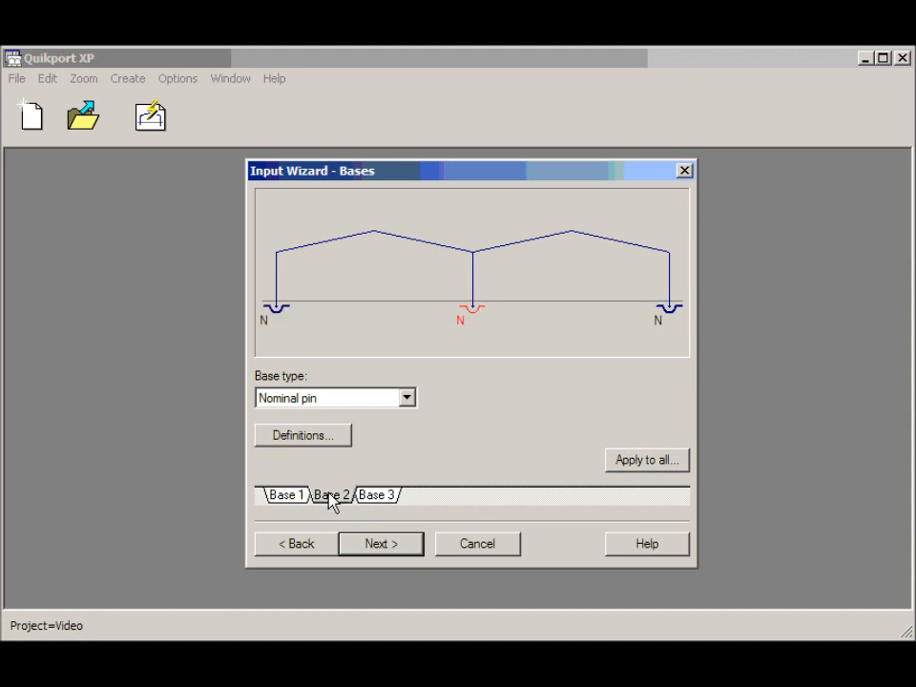
{"action": "left_click", "coordinate": [376, 500]}
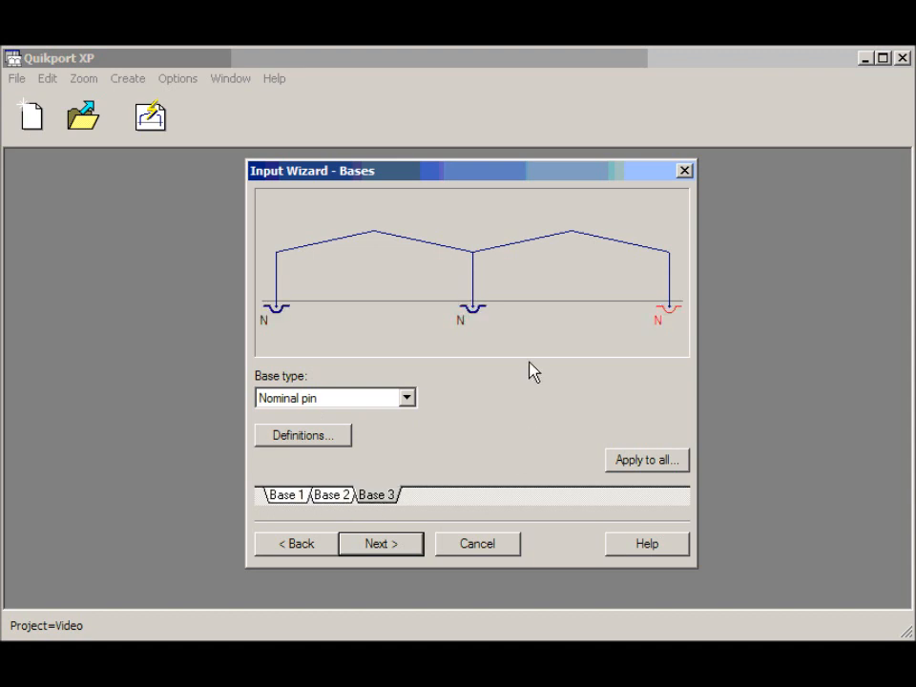
{"action": "left_click", "coordinate": [409, 552]}
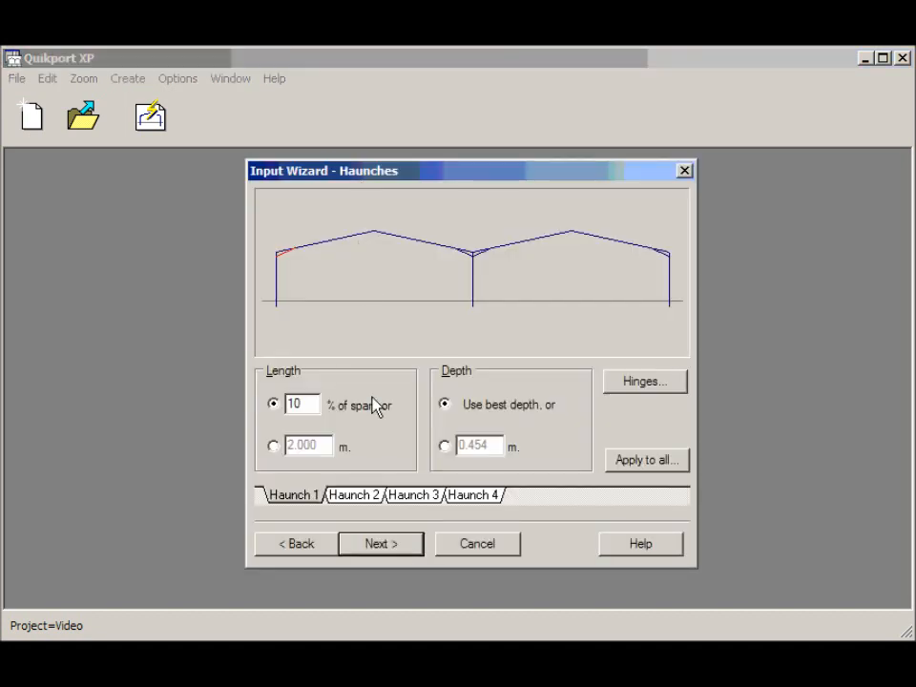
Step: Review haunches 2 to 4 and accept a length of 10% of span with best depth
{"action": "left_click", "coordinate": [354, 496]}
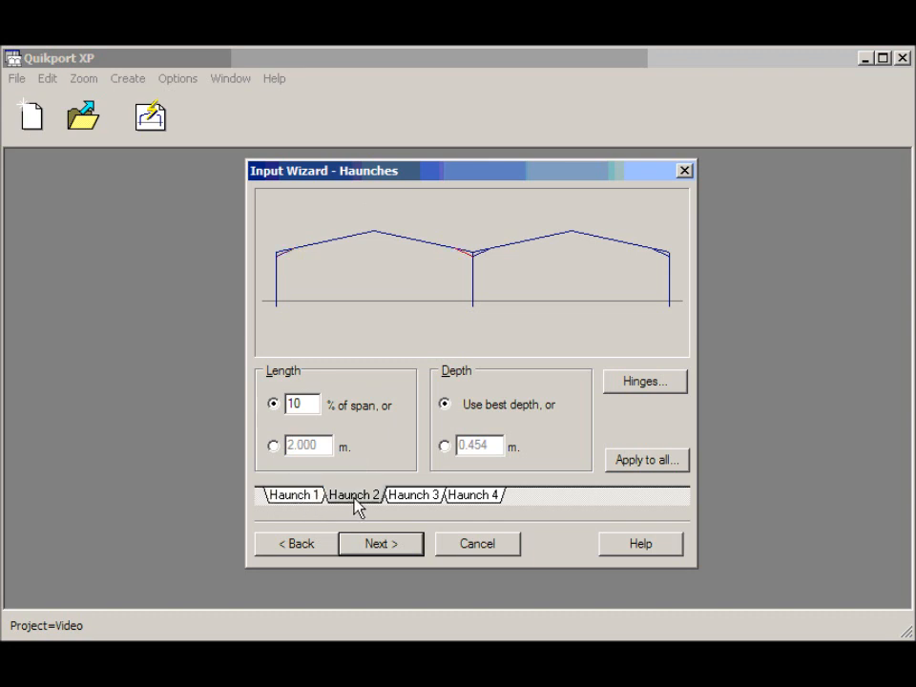
{"action": "left_click", "coordinate": [410, 496]}
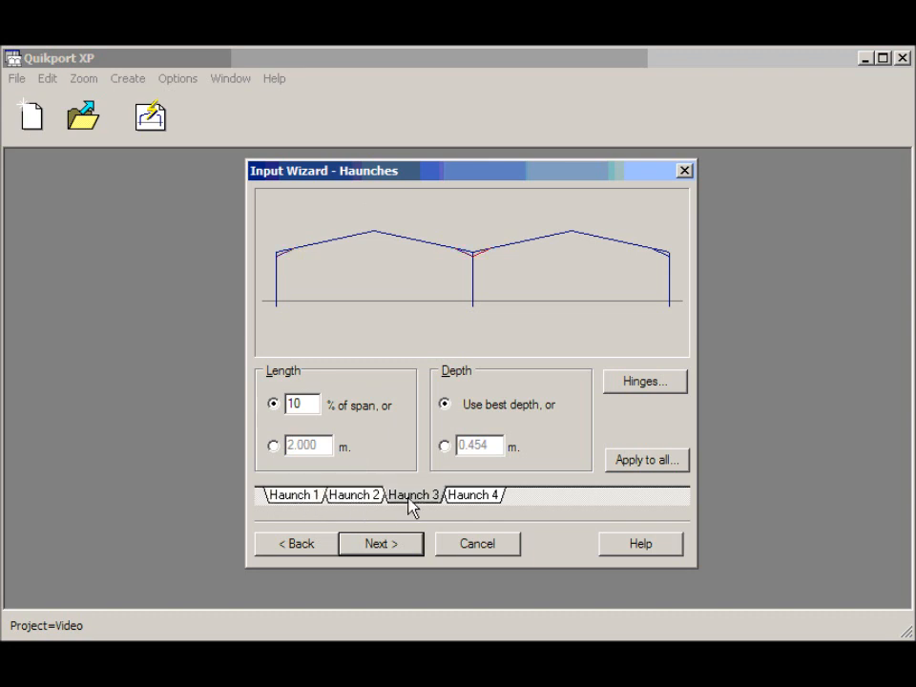
{"action": "left_click", "coordinate": [480, 501]}
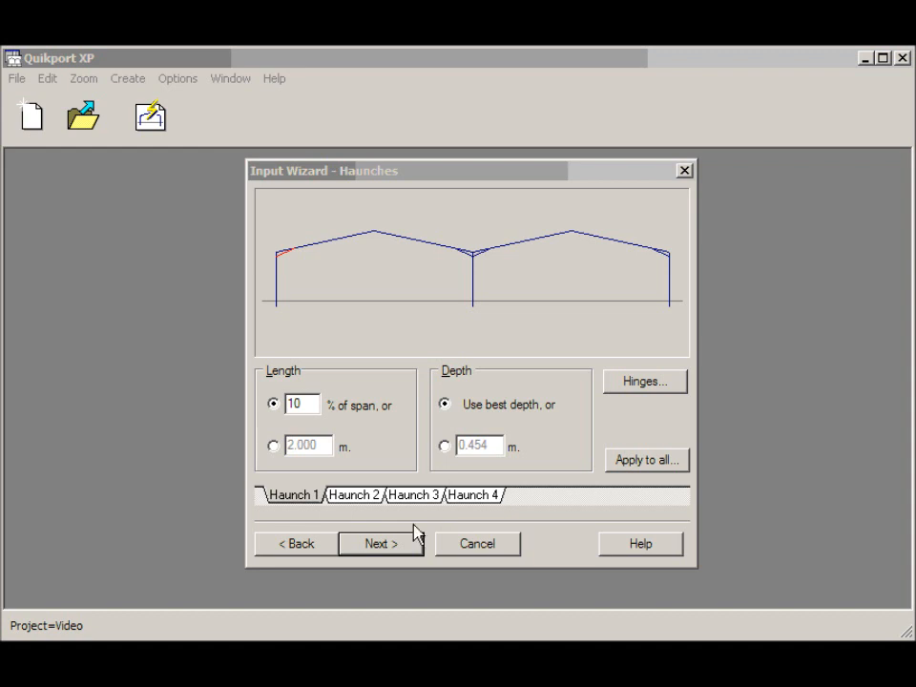
{"action": "left_click", "coordinate": [404, 548]}
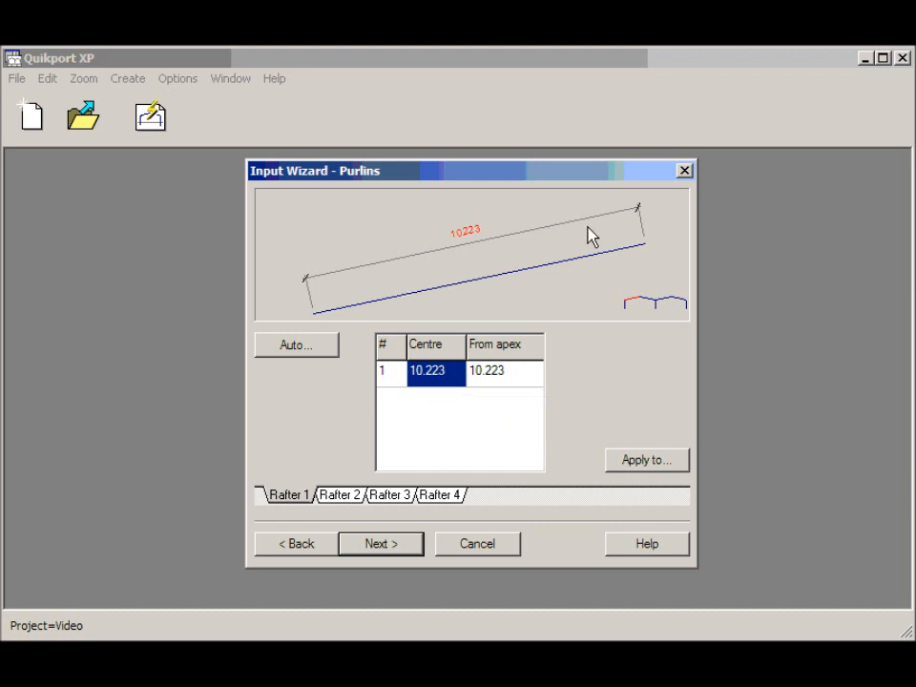
Step: Generate purlins automatically on all rafters with first centre 0.300 m, 2 at 1.500 m and the remainder at 1.800 m, then continue to the rails
{"action": "right_click", "coordinate": [455, 382]}
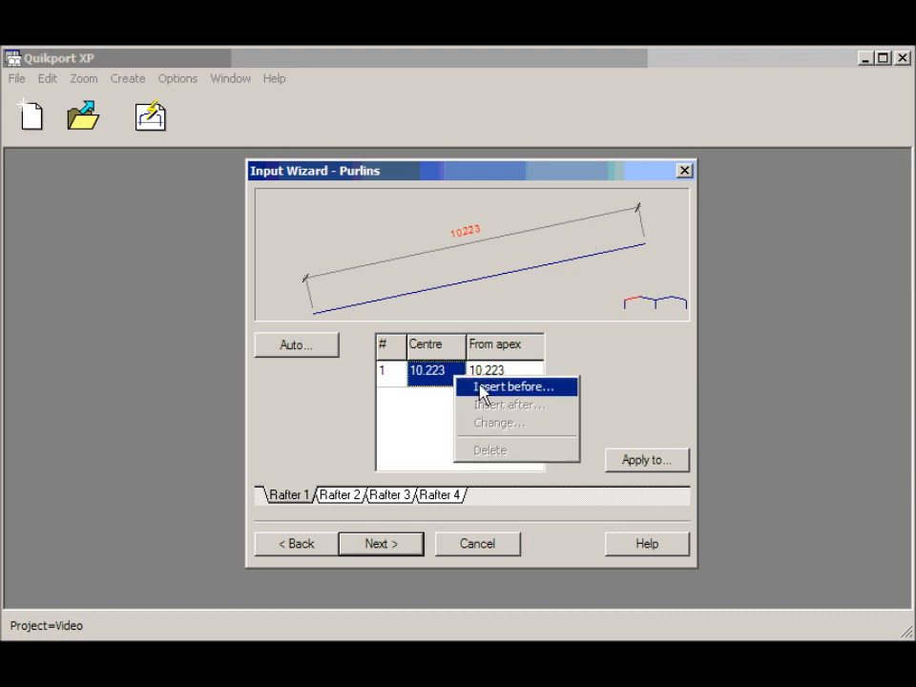
{"action": "left_click", "coordinate": [332, 393]}
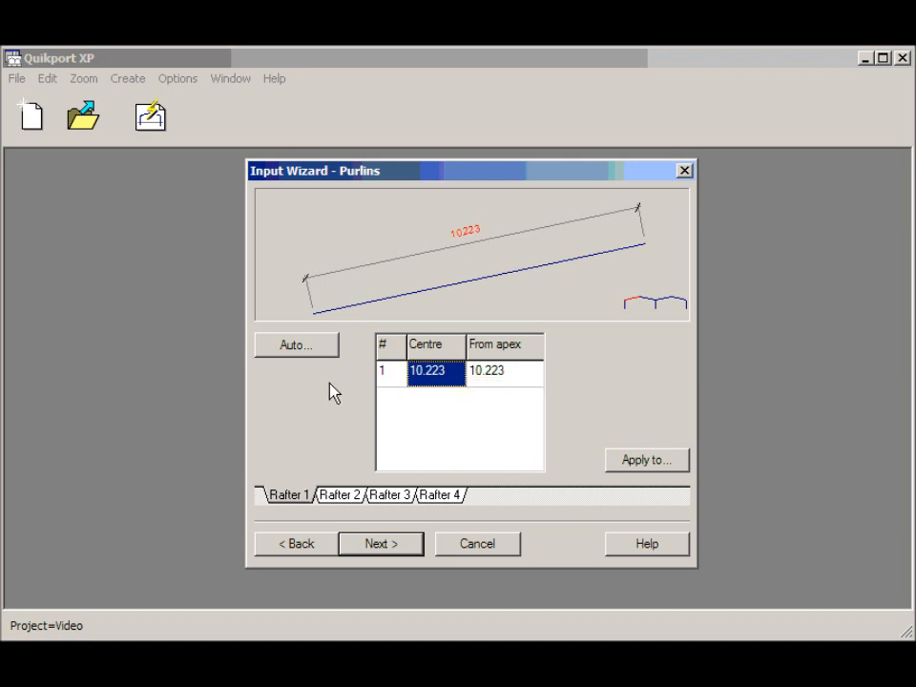
{"action": "left_click", "coordinate": [325, 353]}
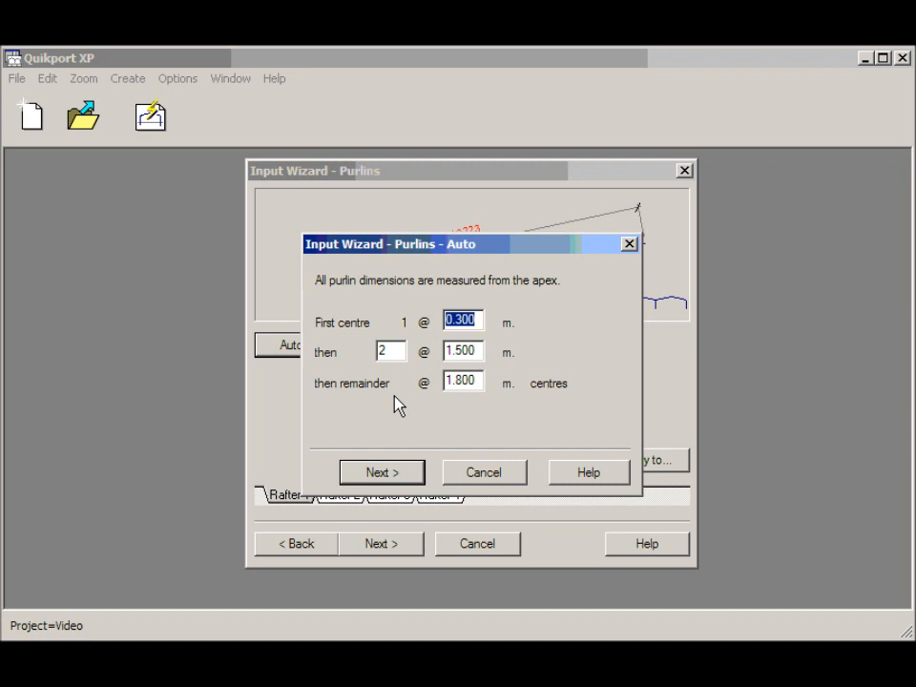
{"action": "left_click", "coordinate": [401, 477]}
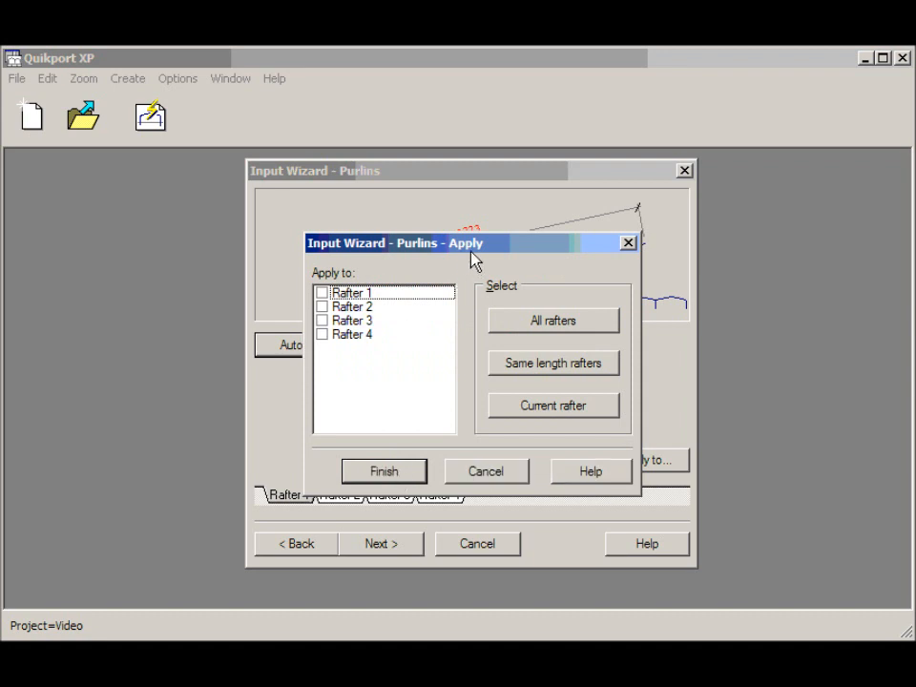
{"action": "left_click", "coordinate": [532, 326]}
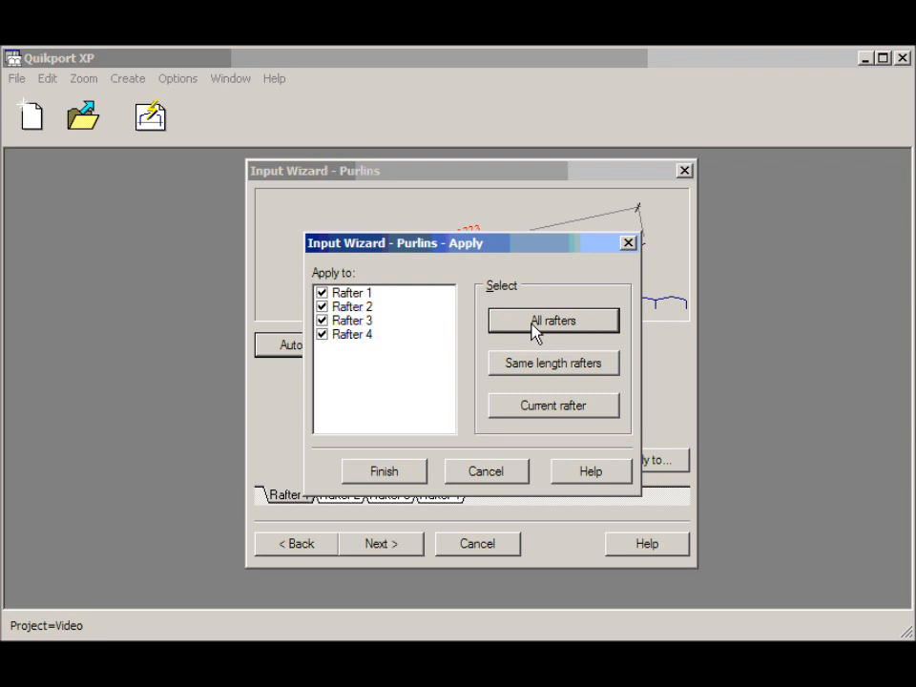
{"action": "left_click", "coordinate": [401, 486]}
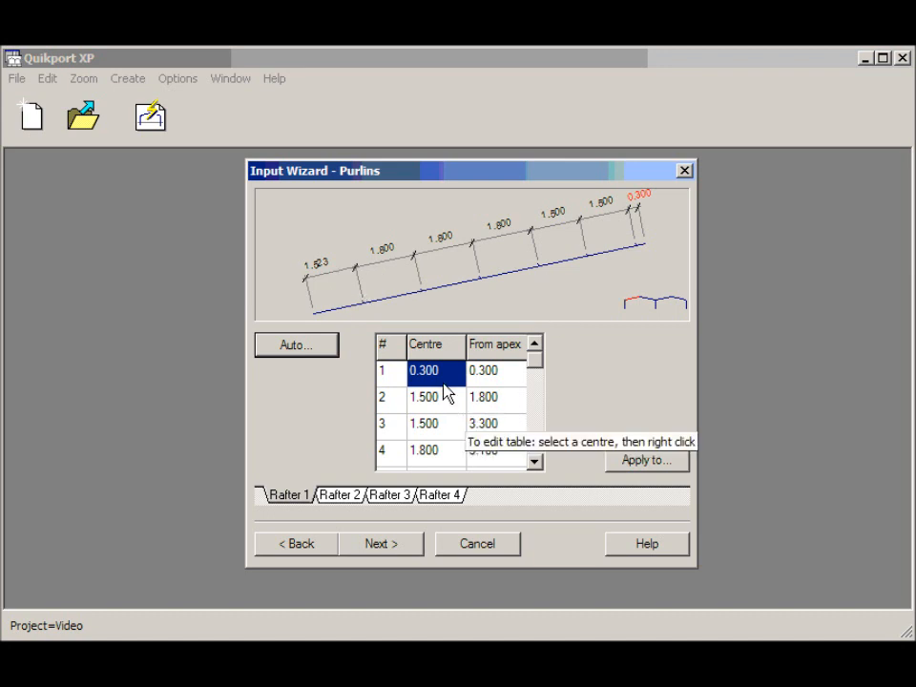
{"action": "left_click", "coordinate": [339, 496]}
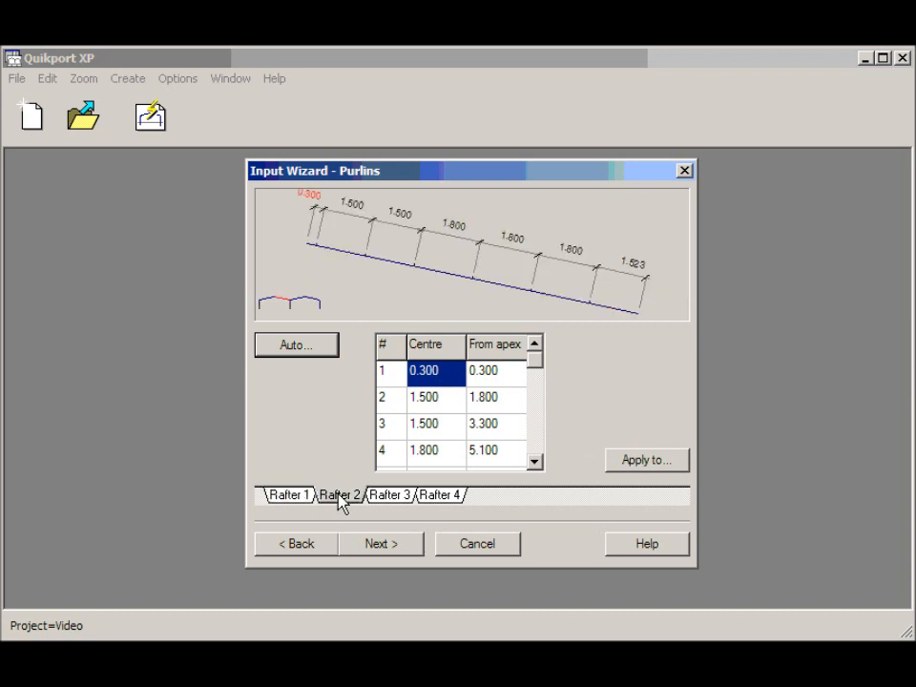
{"action": "left_click", "coordinate": [387, 496]}
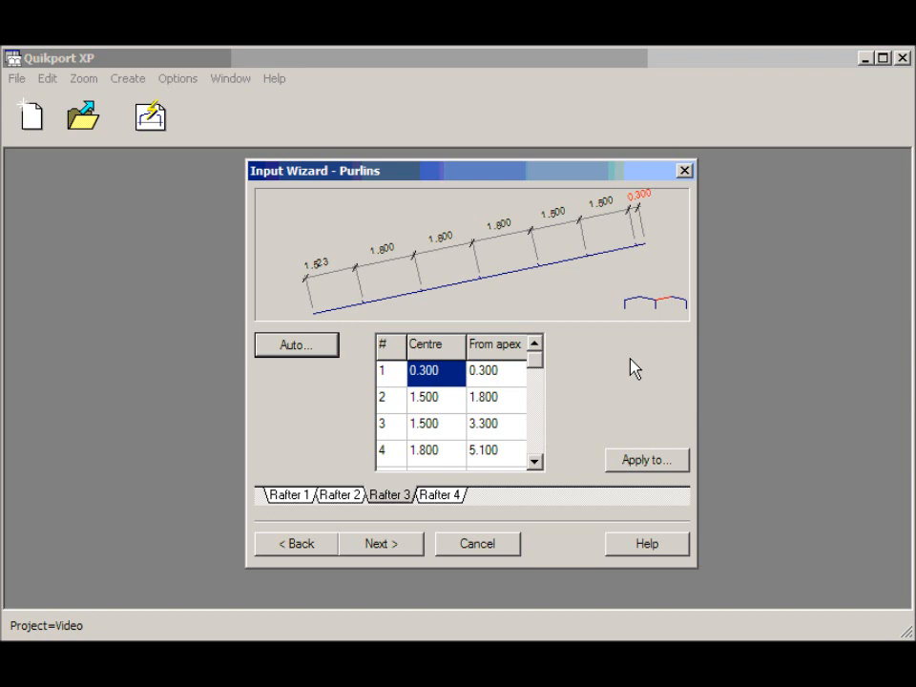
{"action": "left_click", "coordinate": [408, 546]}
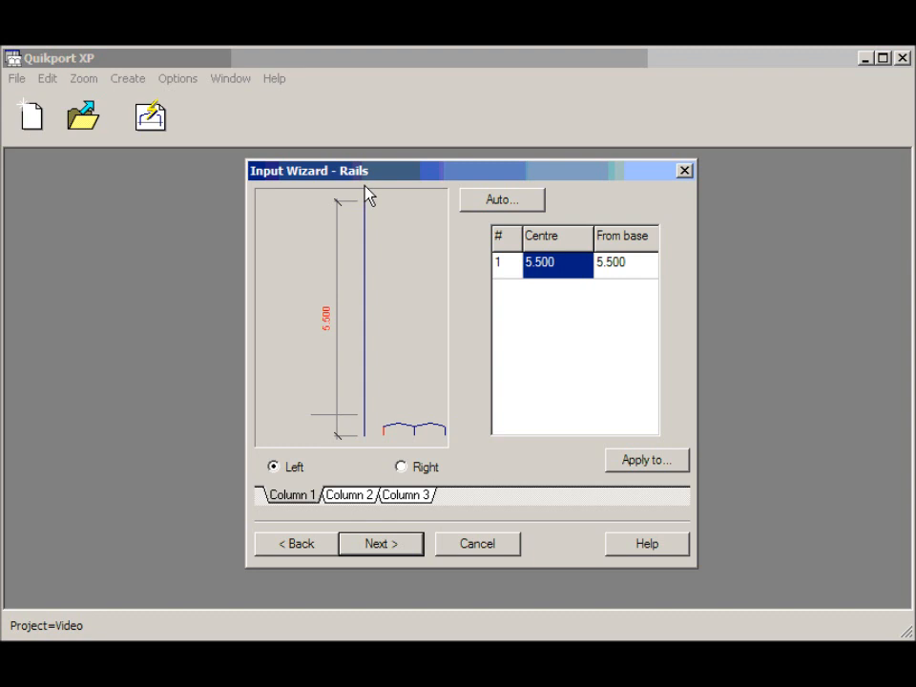
Step: Generate rails automatically on columns 1 and 3 with first centre 0.650 m, 2 at 1.500 m and the remainder at 1.500 m
{"action": "left_click", "coordinate": [490, 205]}
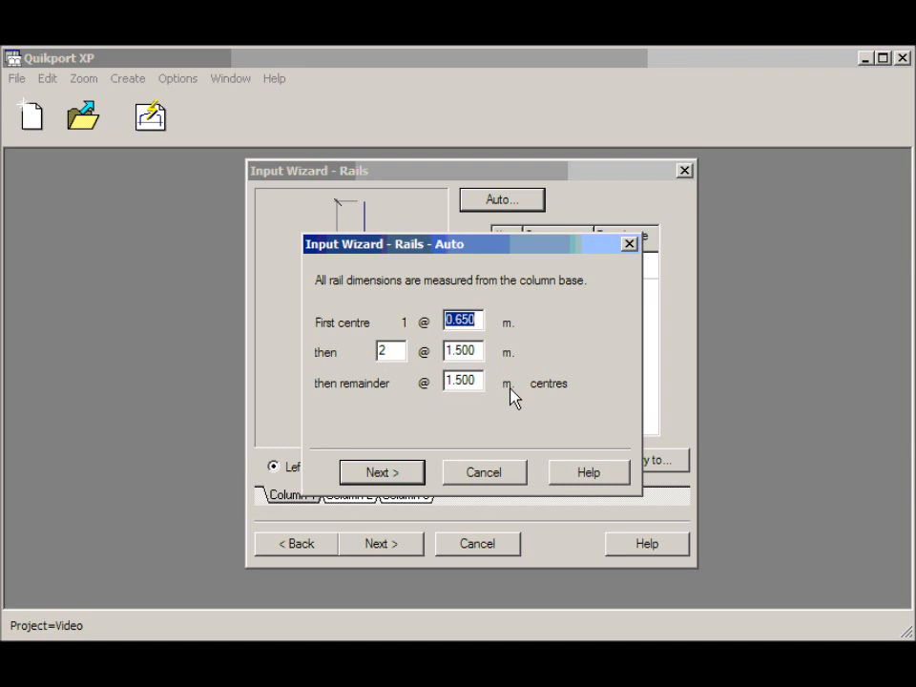
{"action": "left_click", "coordinate": [420, 480]}
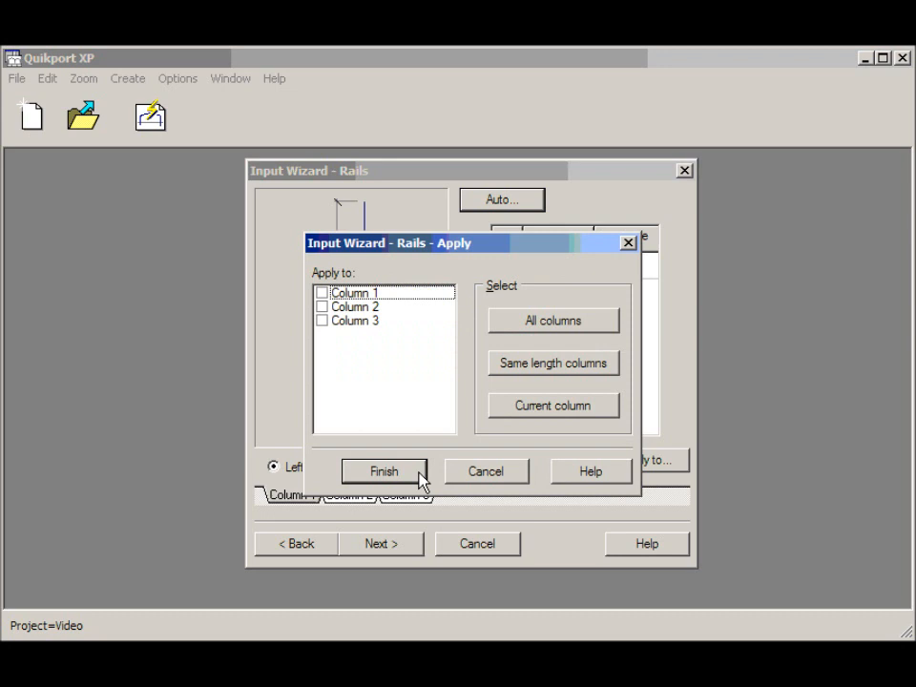
{"action": "left_click", "coordinate": [322, 293]}
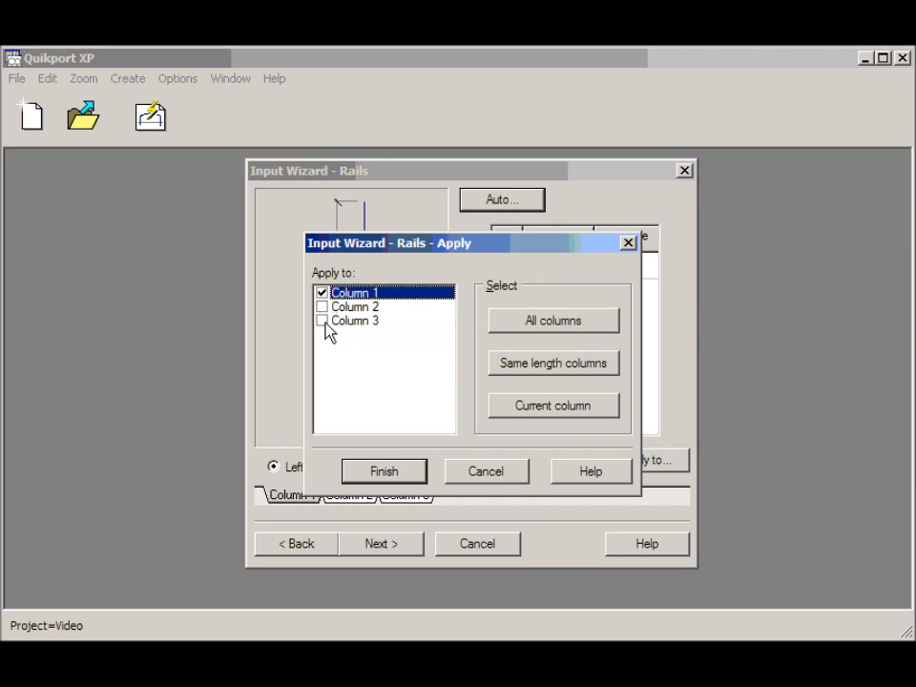
{"action": "left_click", "coordinate": [324, 320]}
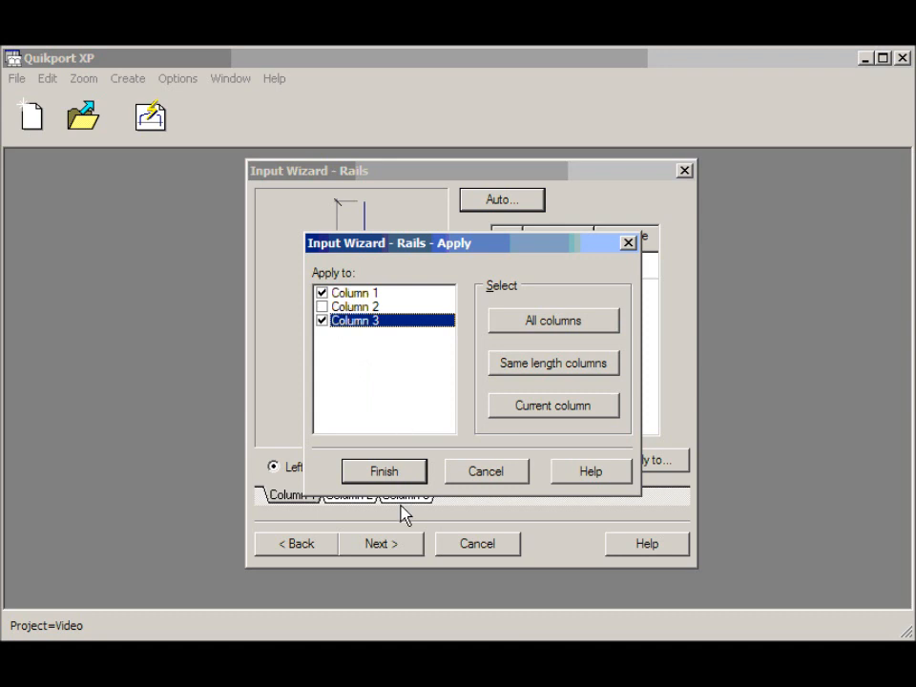
{"action": "left_click", "coordinate": [390, 472]}
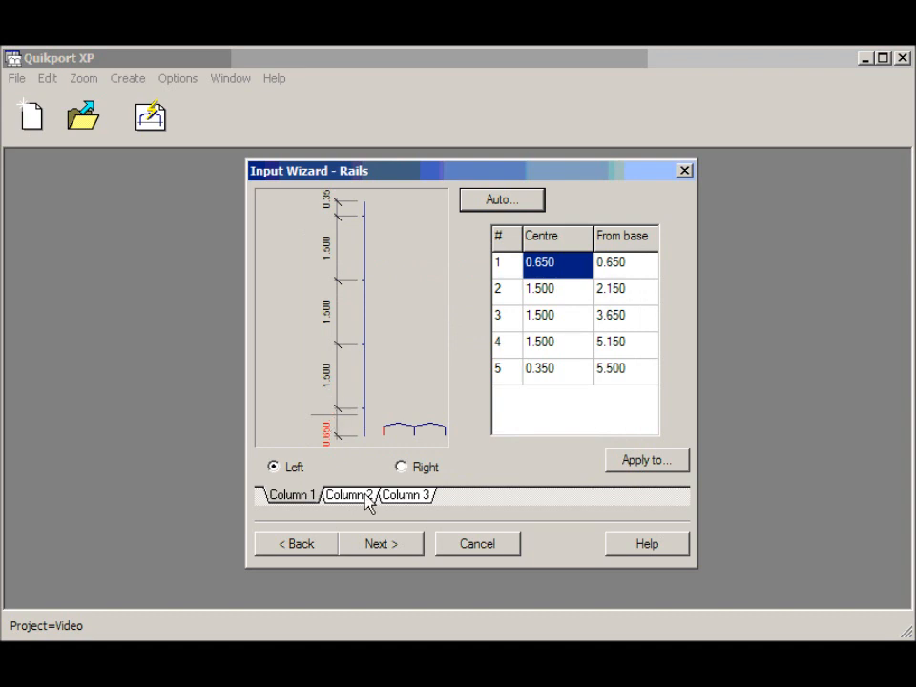
Step: Check the rails on columns 2 and 3 and continue to the roof loads
{"action": "left_click", "coordinate": [369, 498]}
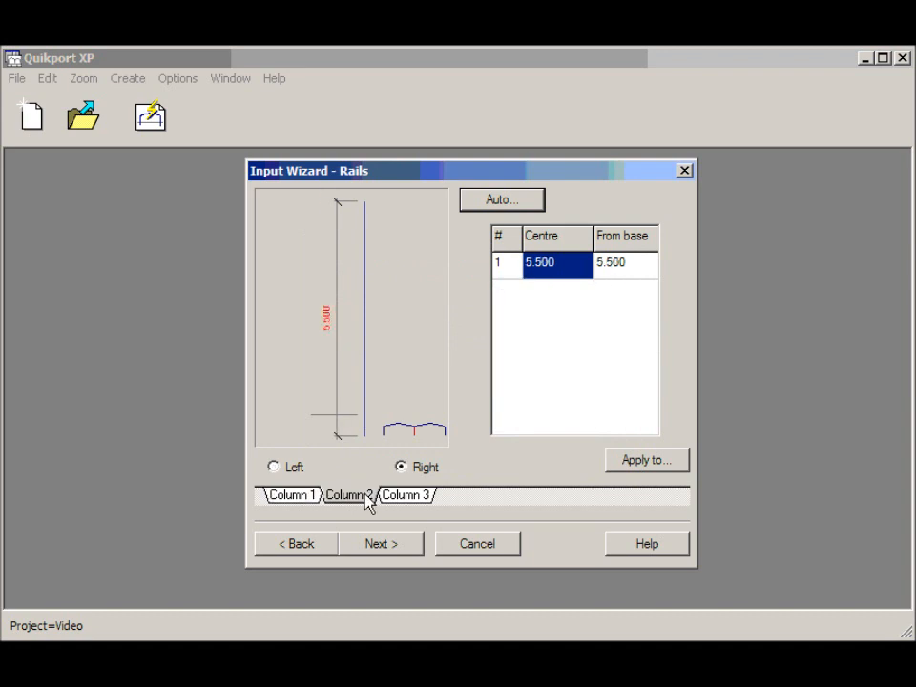
{"action": "left_click", "coordinate": [418, 498]}
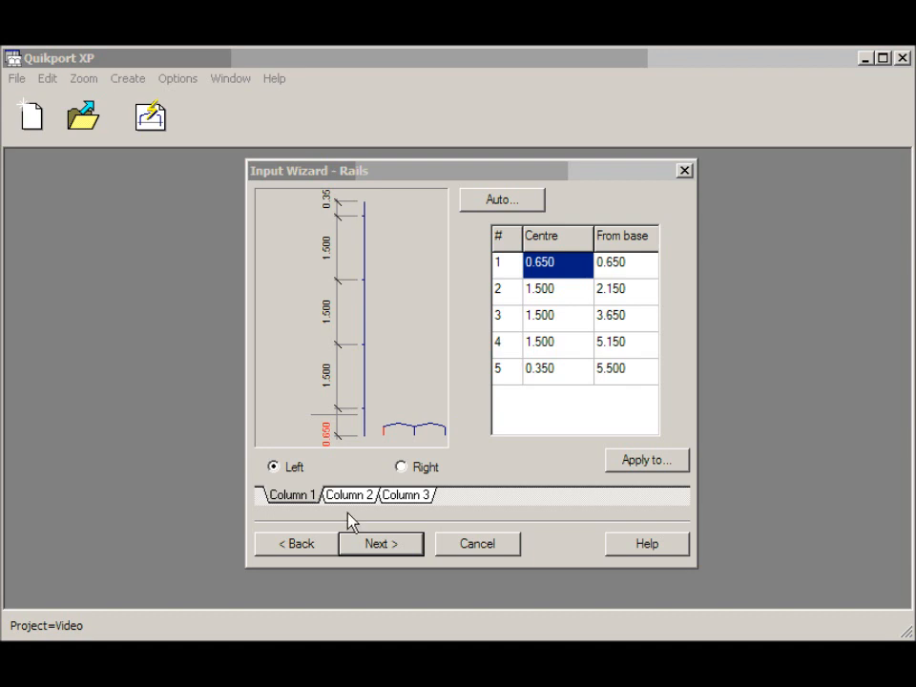
{"action": "left_click", "coordinate": [389, 550]}
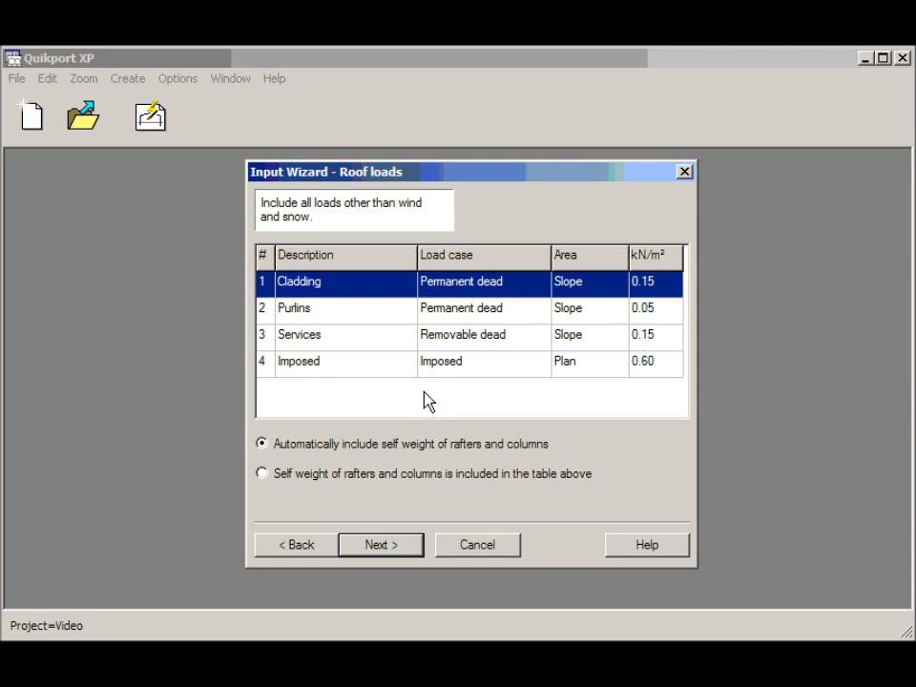
Step: Inspect the Cladding roof load's settings and continue to the snow loads with rafter and column self weight included automatically
{"action": "right_click", "coordinate": [357, 286]}
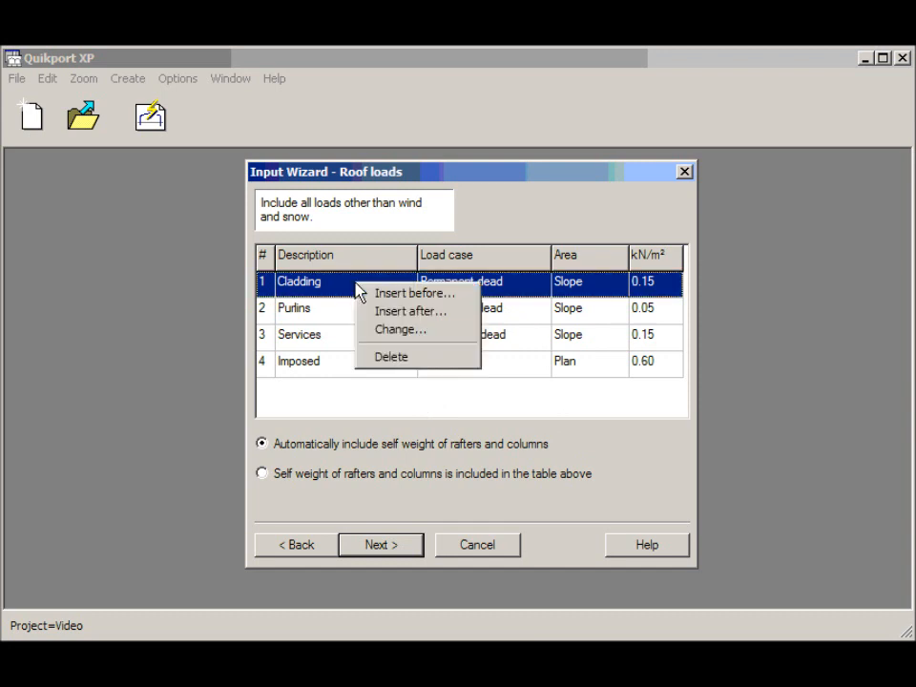
{"action": "left_click", "coordinate": [429, 330]}
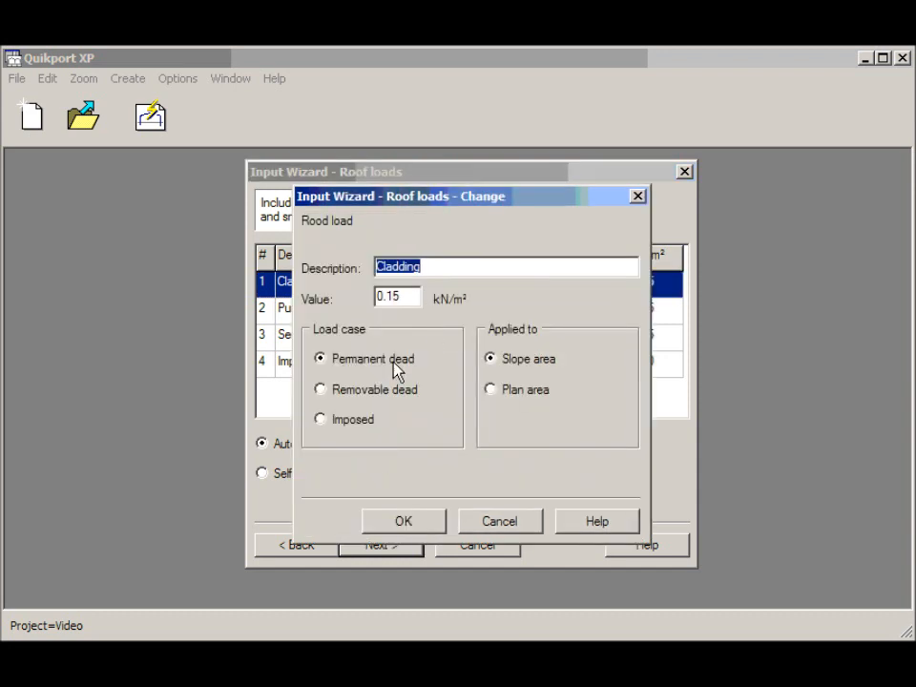
{"action": "left_click", "coordinate": [500, 521]}
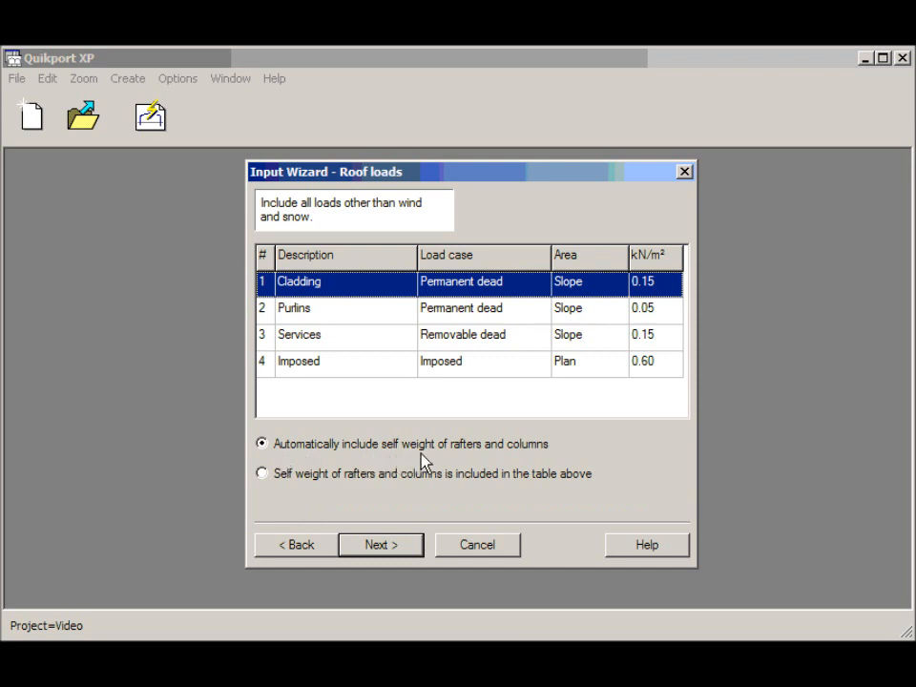
{"action": "left_click", "coordinate": [392, 551]}
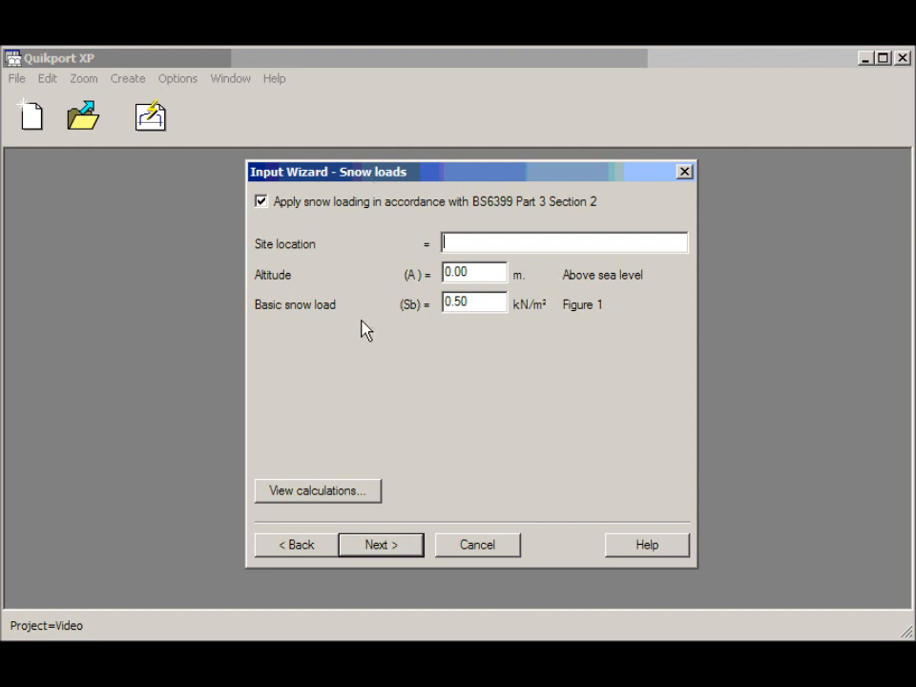
Step: Set the snow load site location to Poole, the altitude to 12 m and the basic snow load to 0.4 kN/m²
{"action": "type", "text": "Poole"}
{"action": "key", "text": "Tab"}
{"action": "type", "text": "12"}
{"action": "key", "text": "Tab"}
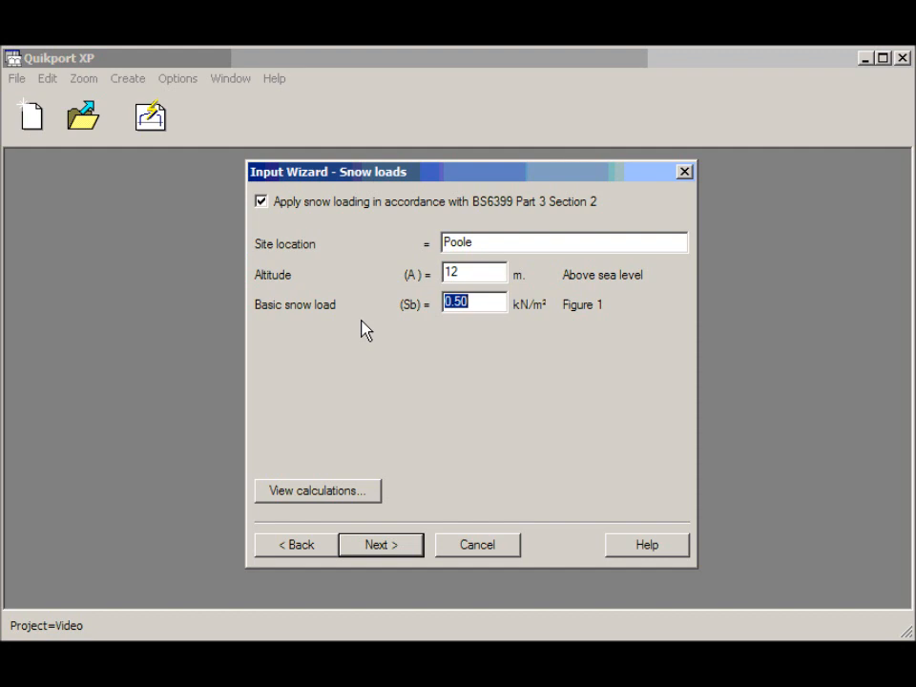
{"action": "type", "text": "0.4"}
Step: Review the snow load calculations, then turn off BS6399 Part 3 snow loading and continue to the wind speed settings
{"action": "left_click", "coordinate": [366, 494]}
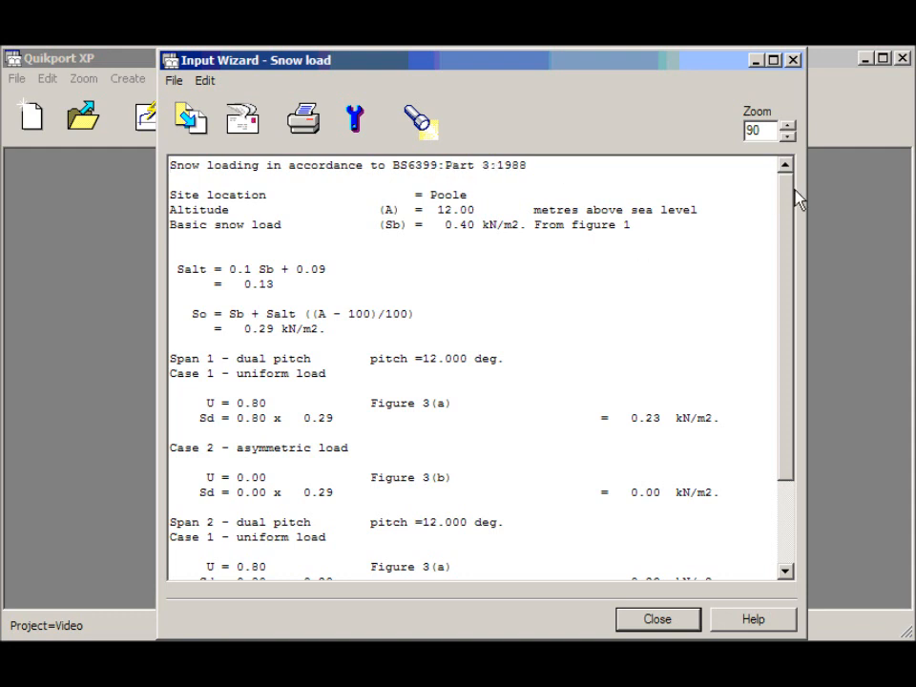
{"action": "left_click_drag", "start_coordinate": [788, 210], "coordinate": [777, 354]}
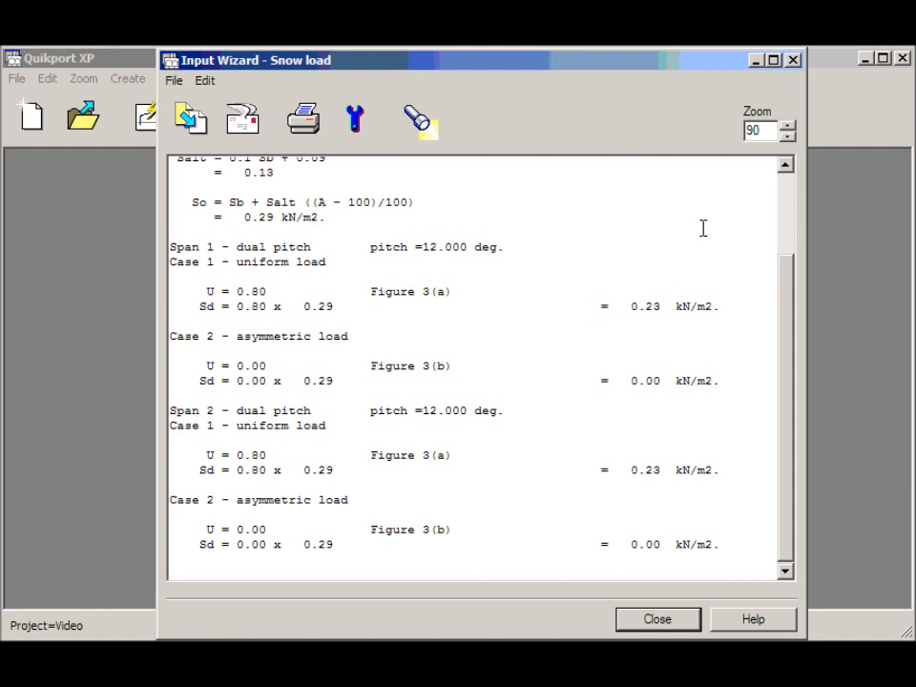
{"action": "left_click", "coordinate": [677, 624]}
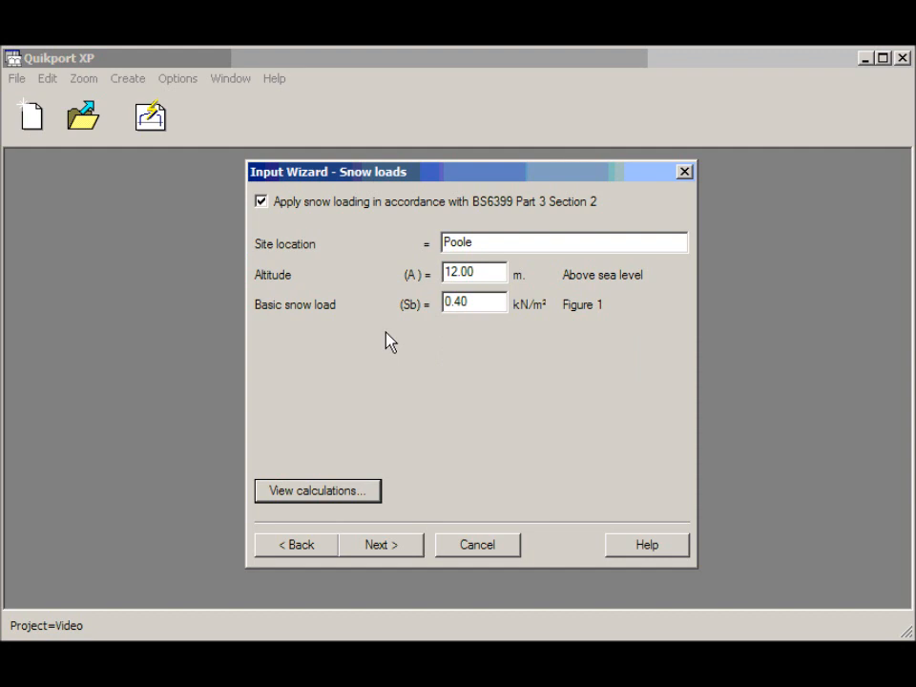
{"action": "left_click", "coordinate": [338, 204]}
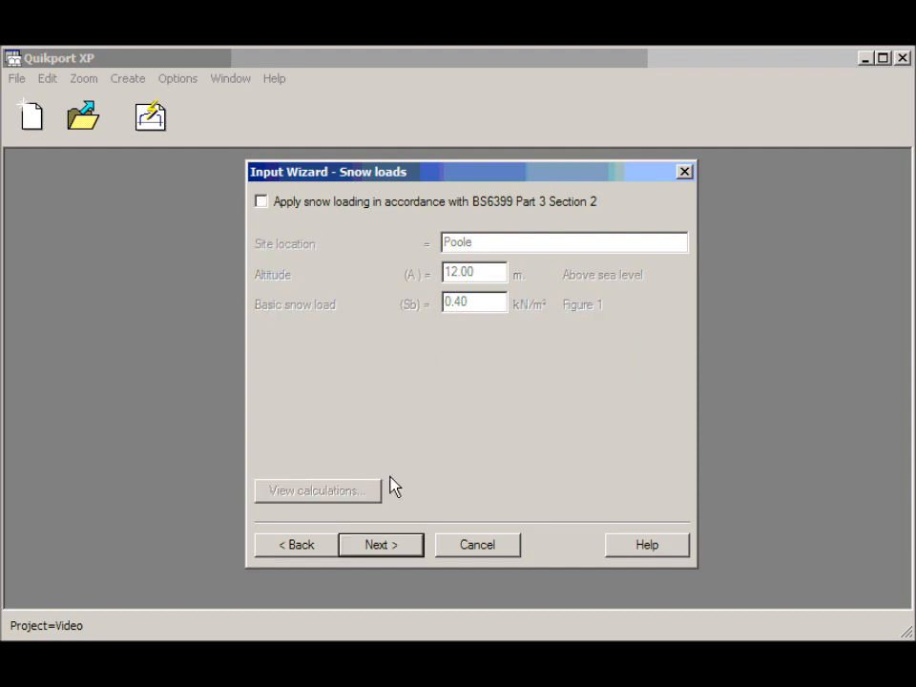
{"action": "left_click", "coordinate": [375, 549]}
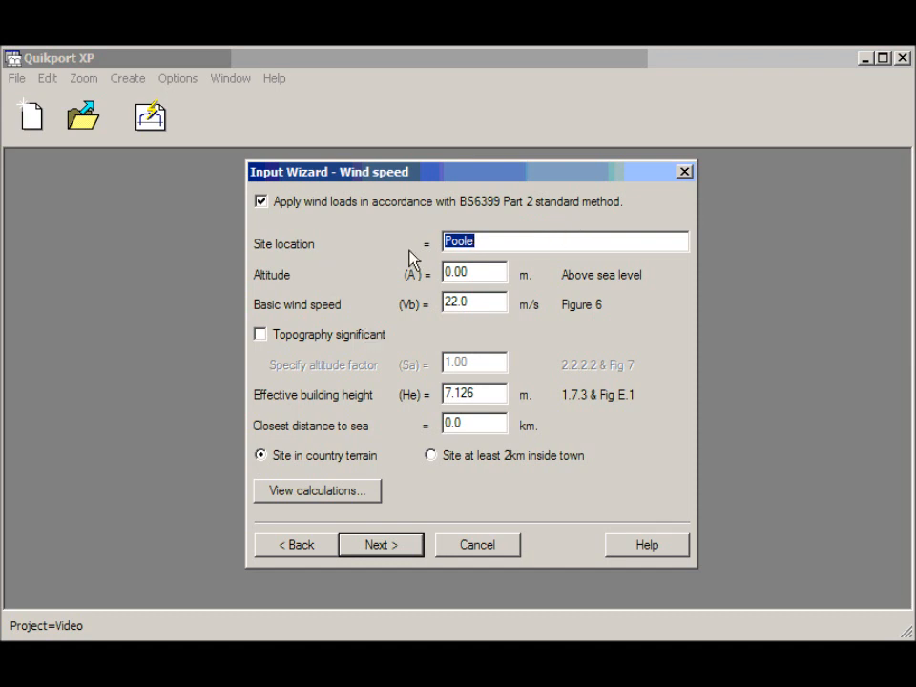
Step: Set the wind site altitude to 12 m and the closest distance to sea to 2 km
{"action": "left_click", "coordinate": [489, 274]}
{"action": "left_click_drag", "start_coordinate": [489, 274], "coordinate": [436, 276]}
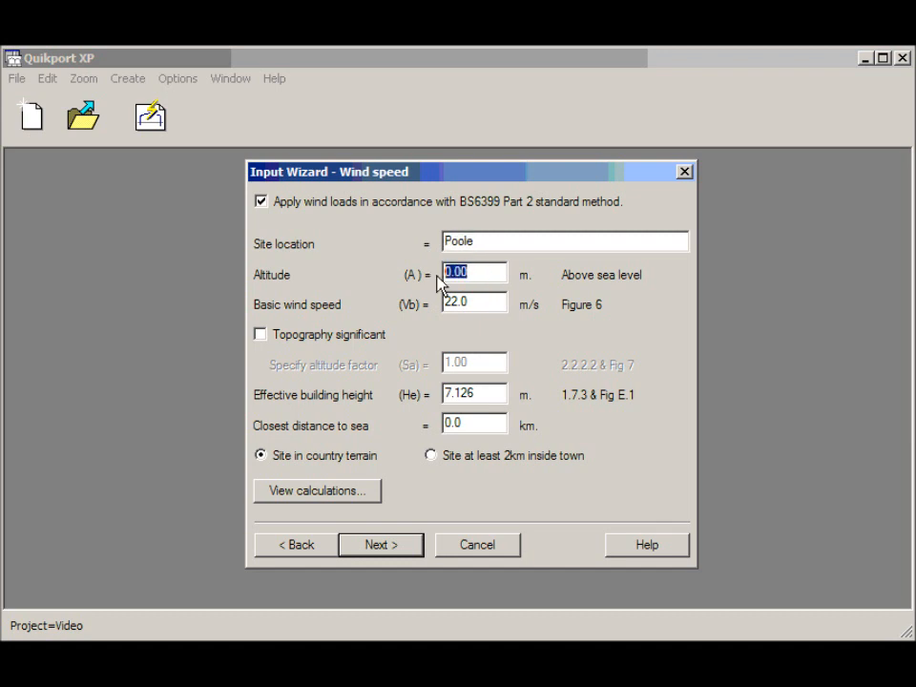
{"action": "type", "text": "12"}
{"action": "left_click_drag", "start_coordinate": [474, 430], "coordinate": [422, 428]}
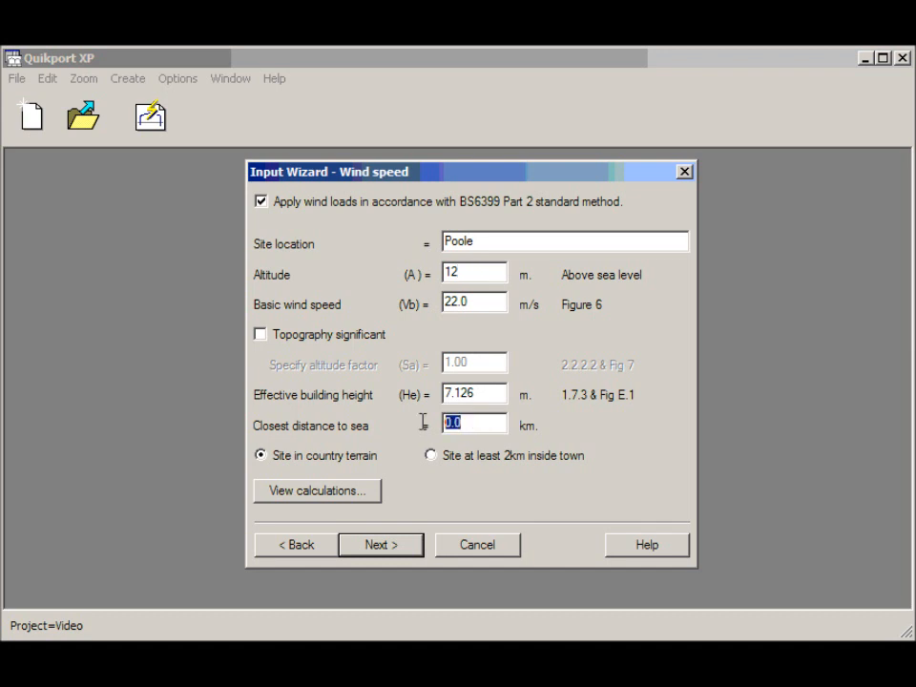
{"action": "type", "text": "2"}
Step: Review the wind speed calculations through to the dynamic pressure and continue to the wind coefficients
{"action": "left_click", "coordinate": [328, 497]}
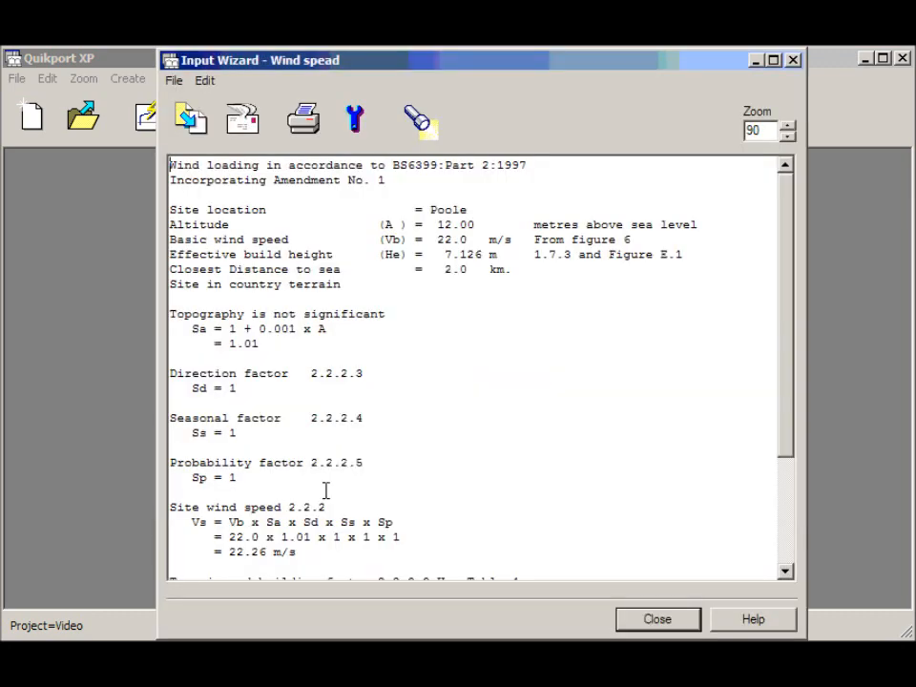
{"action": "left_click_drag", "start_coordinate": [785, 263], "coordinate": [785, 364]}
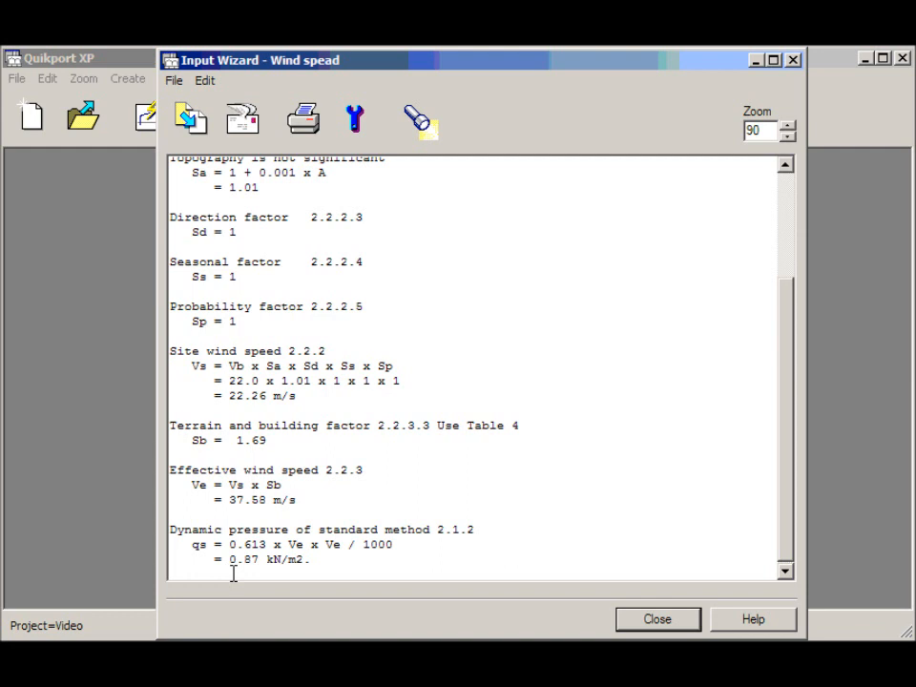
{"action": "left_click", "coordinate": [652, 630]}
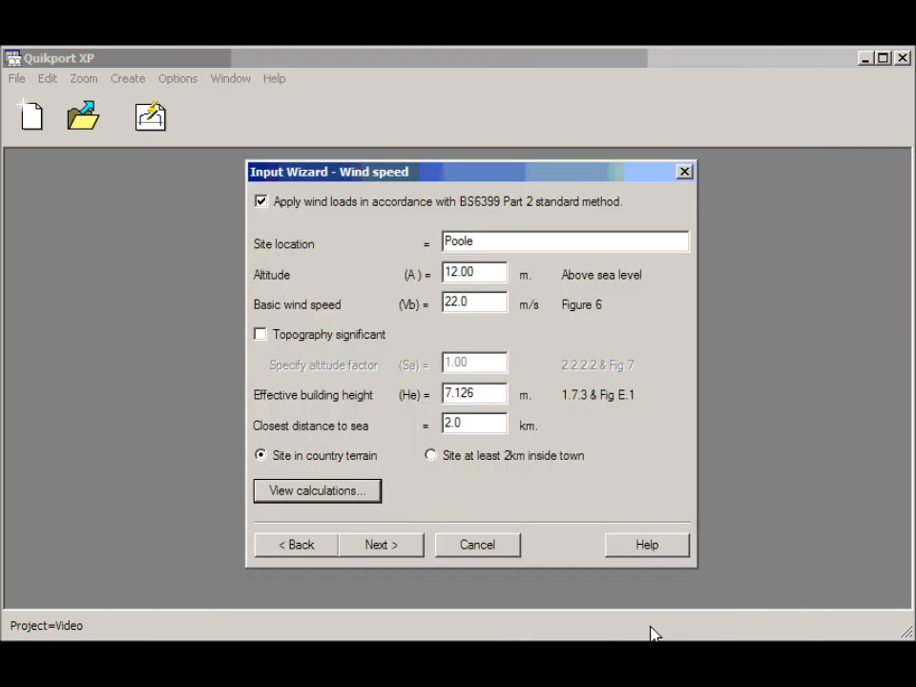
{"action": "left_click", "coordinate": [402, 551]}
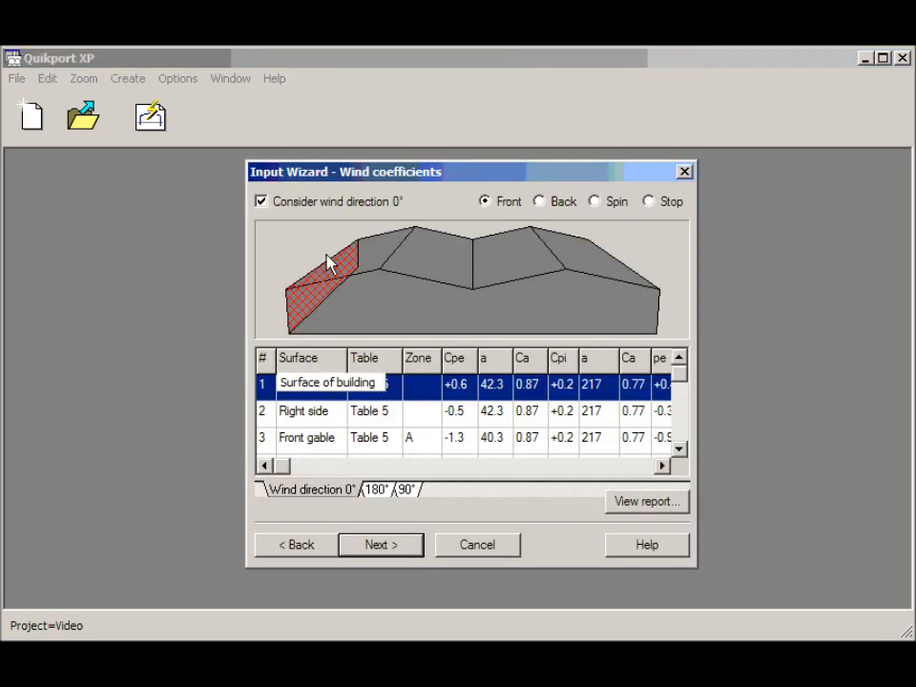
Step: Examine the wind direction 0° coefficients and pressures for the right side, front gable zones B and C, and rear gable zone A
{"action": "left_click", "coordinate": [360, 421]}
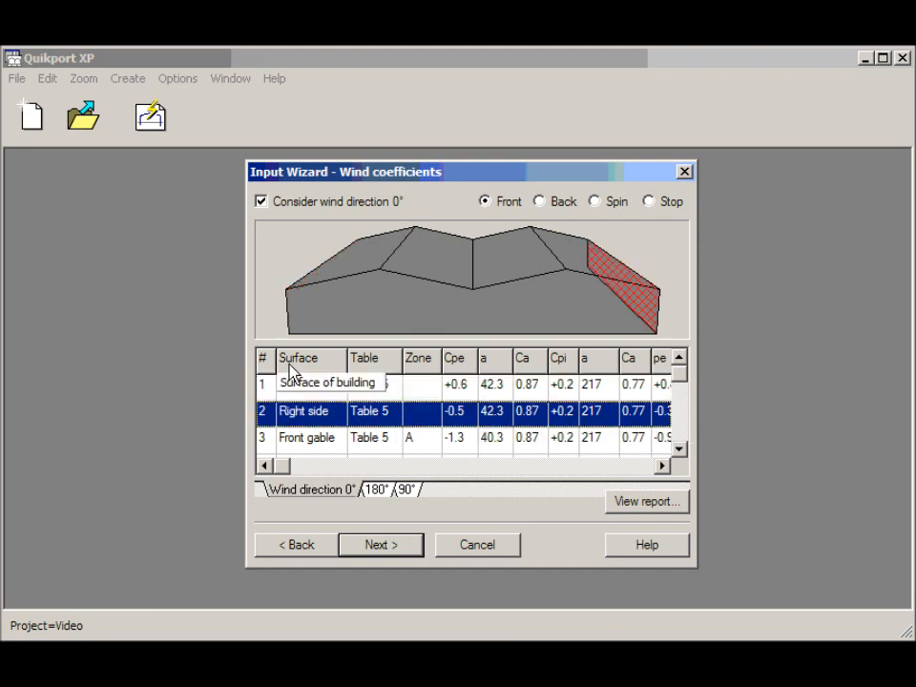
{"action": "left_click", "coordinate": [679, 449]}
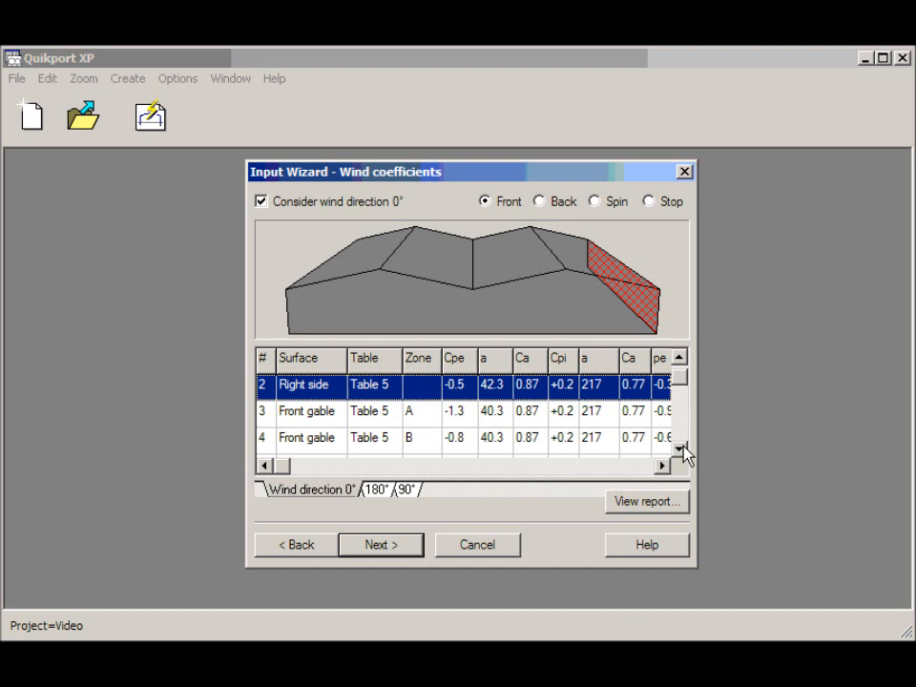
{"action": "left_click", "coordinate": [324, 437]}
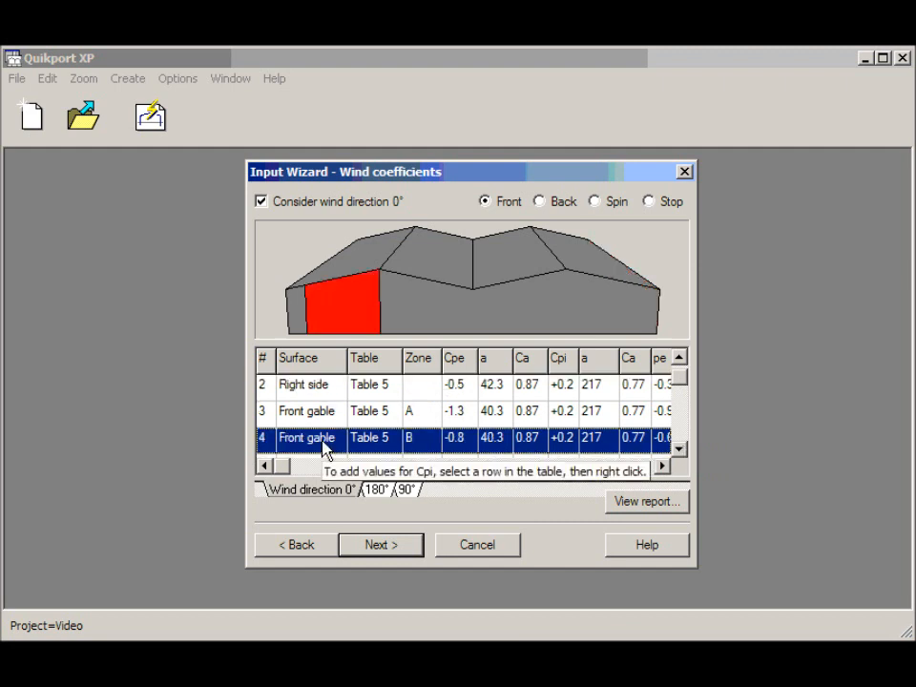
{"action": "left_click", "coordinate": [680, 450]}
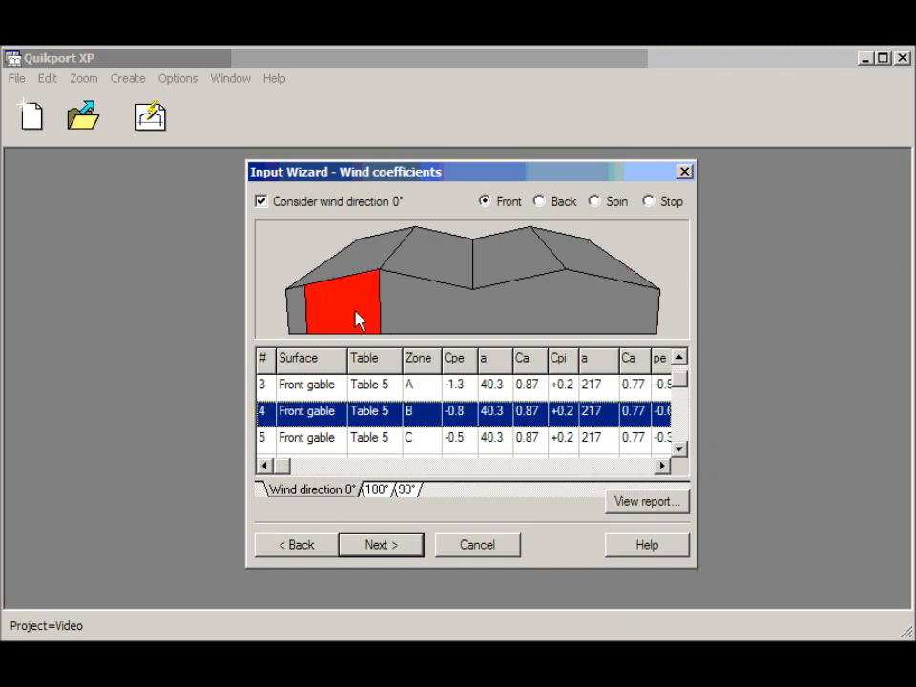
{"action": "left_click", "coordinate": [331, 440]}
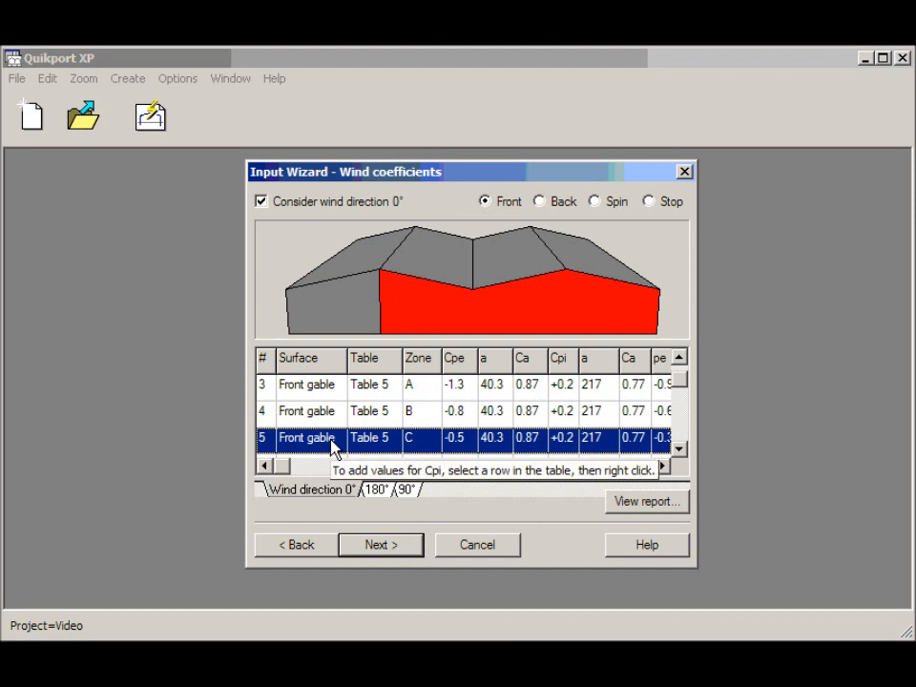
{"action": "left_click", "coordinate": [683, 452]}
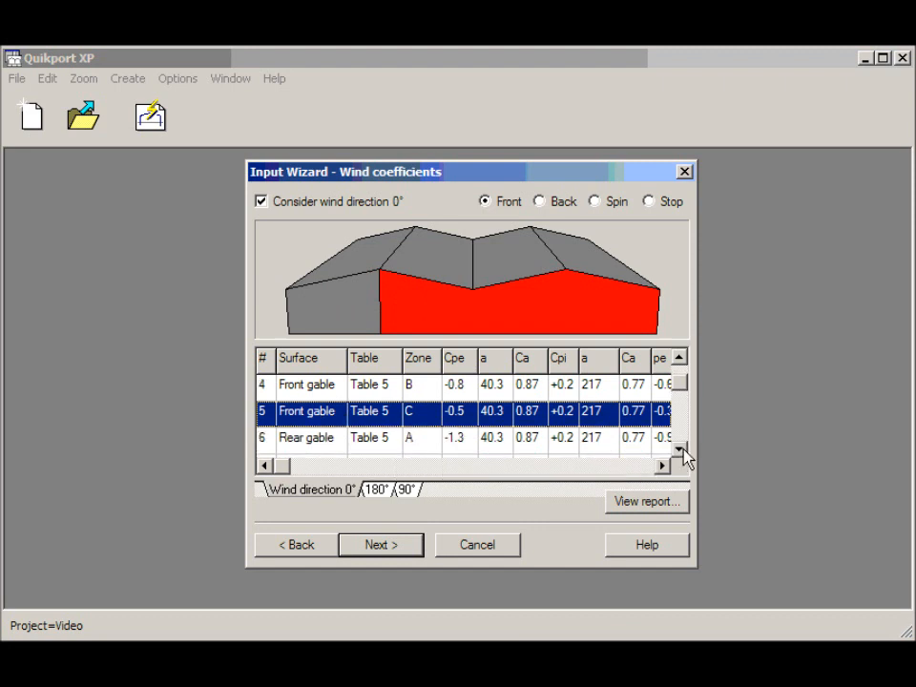
{"action": "left_click", "coordinate": [502, 445]}
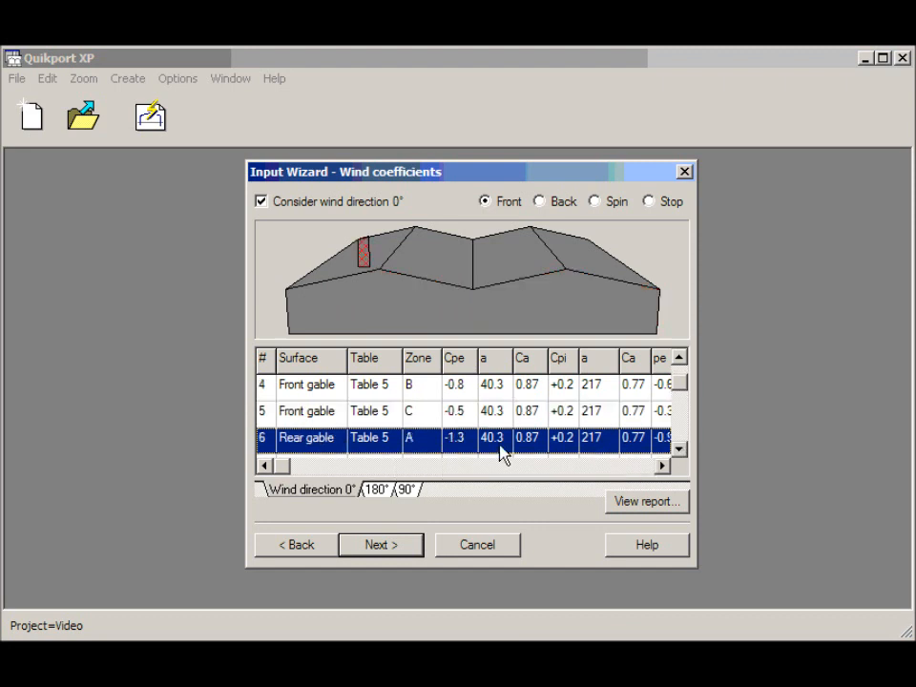
{"action": "left_click", "coordinate": [679, 449]}
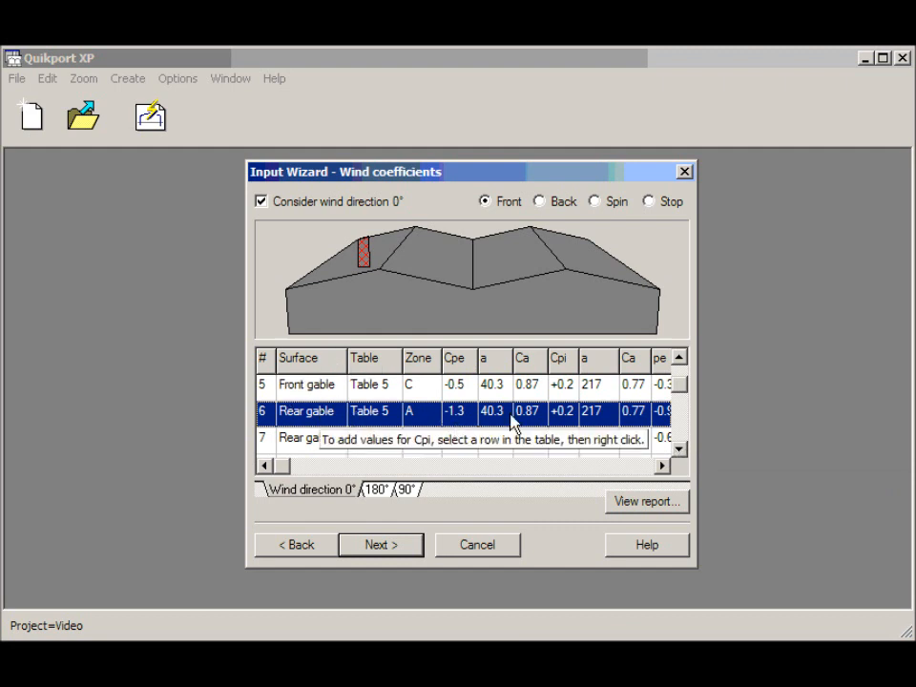
{"action": "left_click", "coordinate": [671, 471]}
{"action": "left_click", "coordinate": [671, 471]}
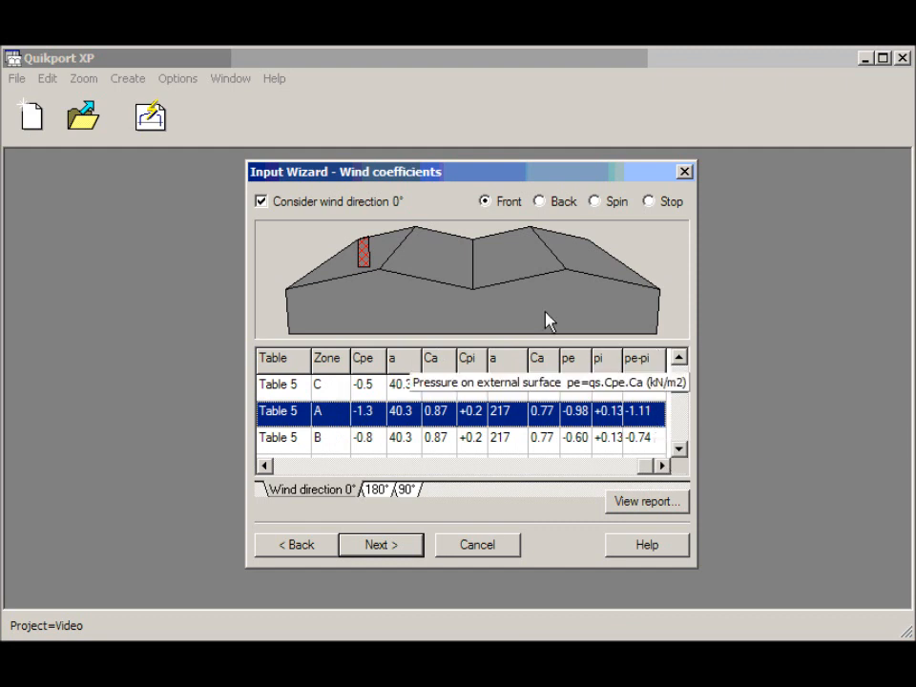
Step: Read through the full wind coefficient report and close it
{"action": "left_click", "coordinate": [645, 516]}
{"action": "left_click_drag", "start_coordinate": [785, 249], "coordinate": [789, 337]}
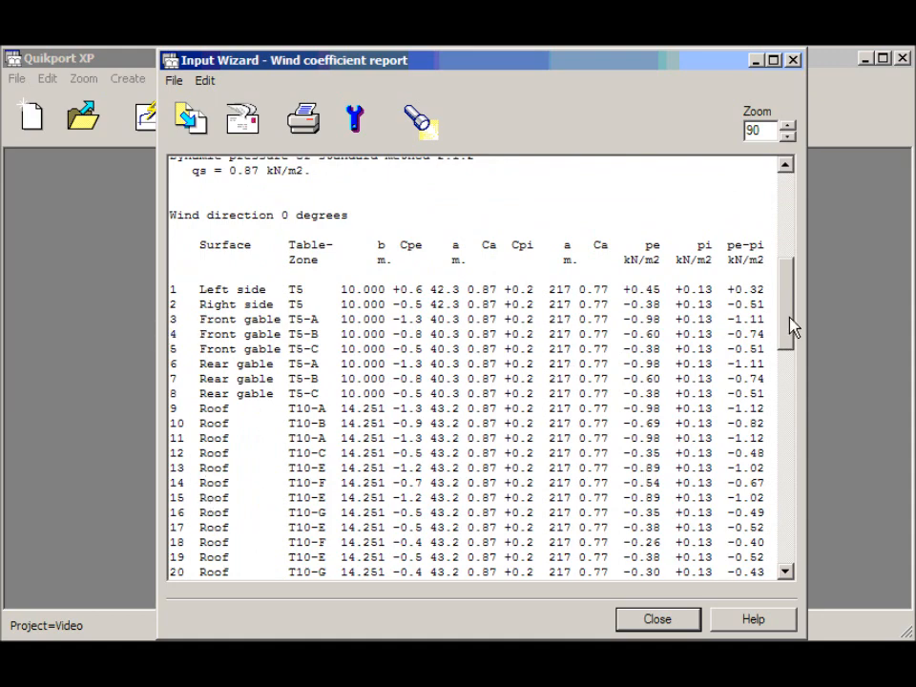
{"action": "left_click_drag", "start_coordinate": [793, 332], "coordinate": [791, 524]}
{"action": "left_click", "coordinate": [677, 623]}
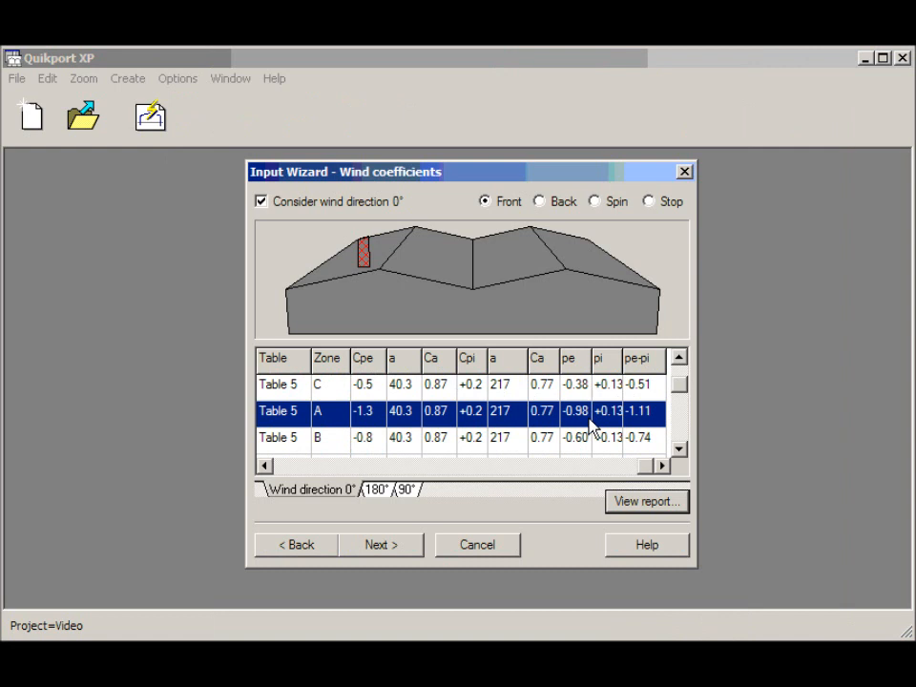
Step: Look at the options for changing the left side's wind coefficients under wind direction 0°
{"action": "left_click_drag", "start_coordinate": [678, 389], "coordinate": [679, 375]}
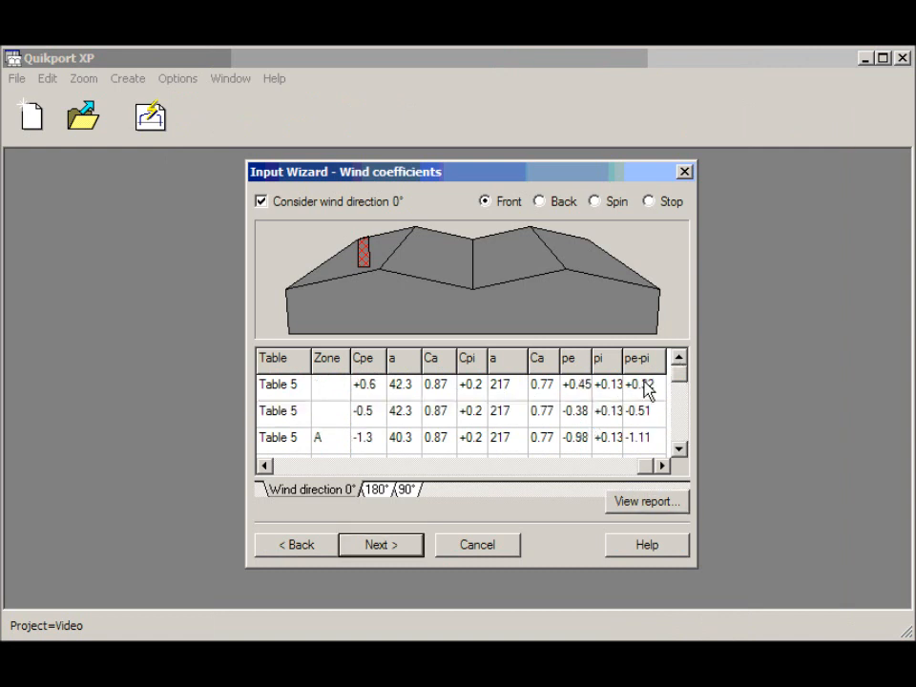
{"action": "left_click", "coordinate": [389, 392]}
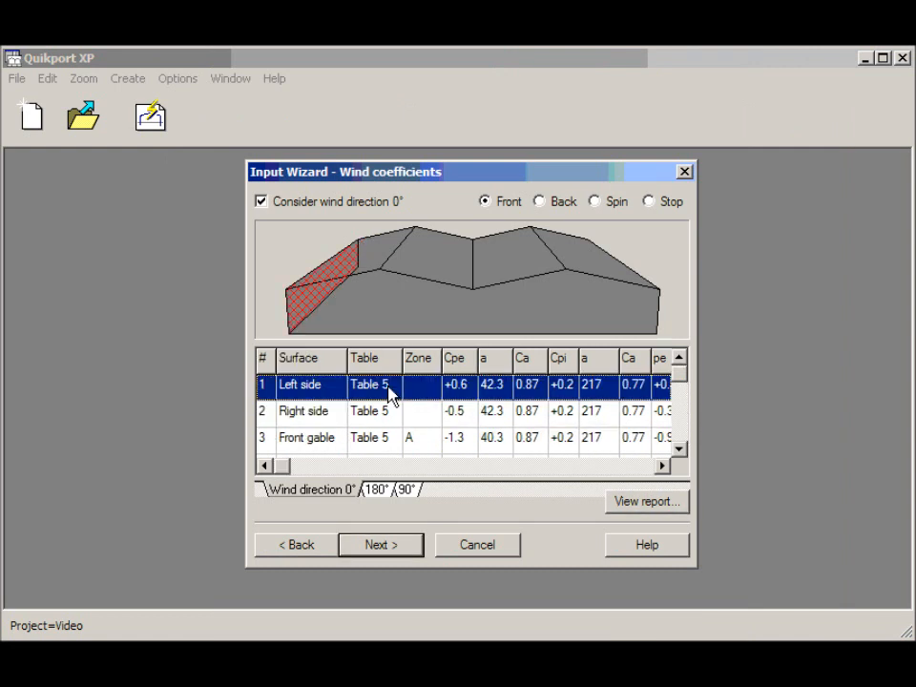
{"action": "right_click", "coordinate": [389, 392]}
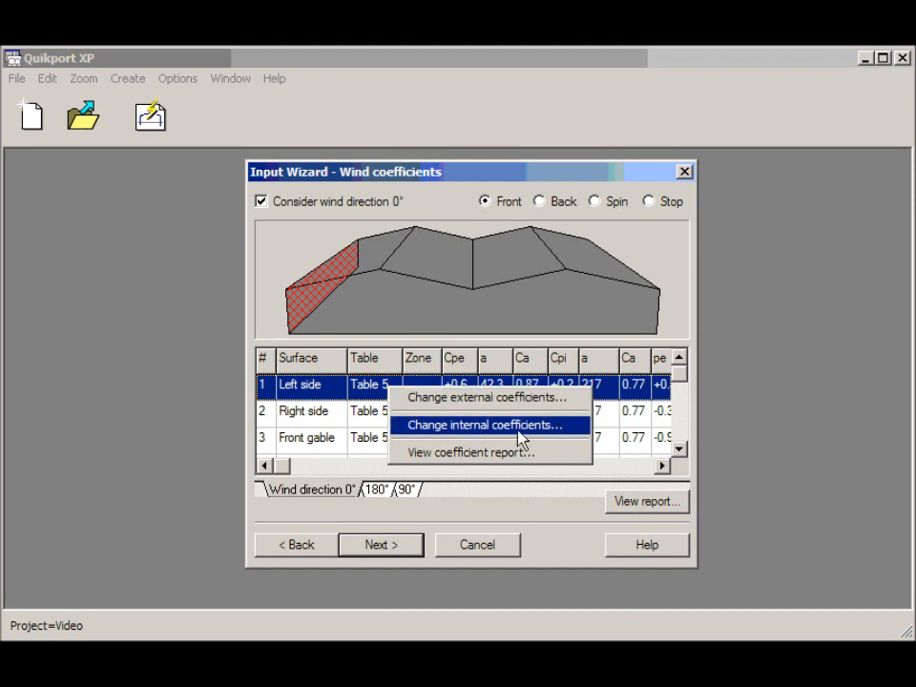
{"action": "left_click", "coordinate": [524, 519]}
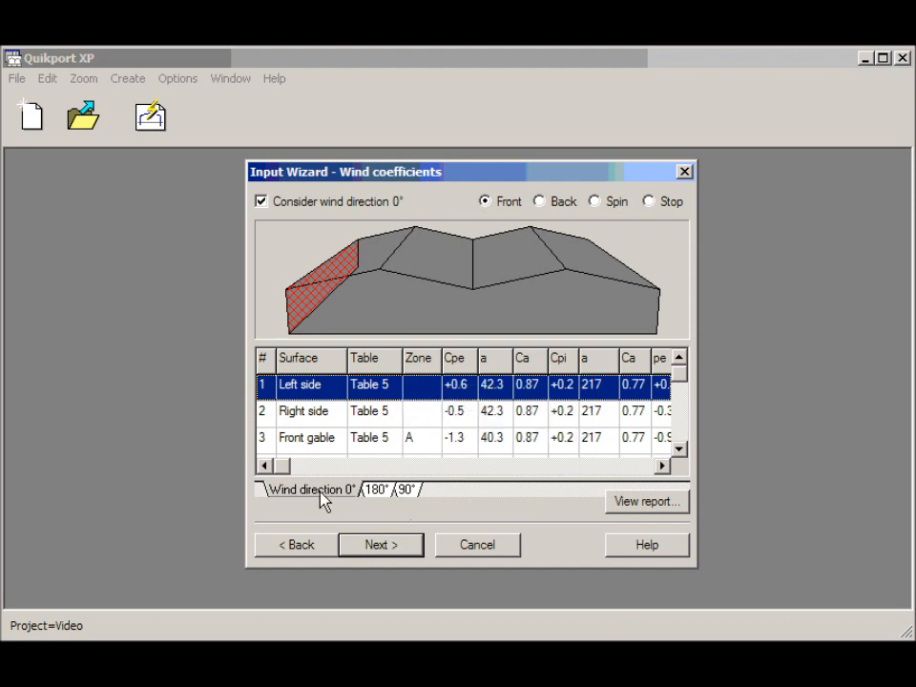
Step: Review the wind coefficients for directions 180° and 90°, viewing the building model from the back and spinning it
{"action": "left_click", "coordinate": [378, 490]}
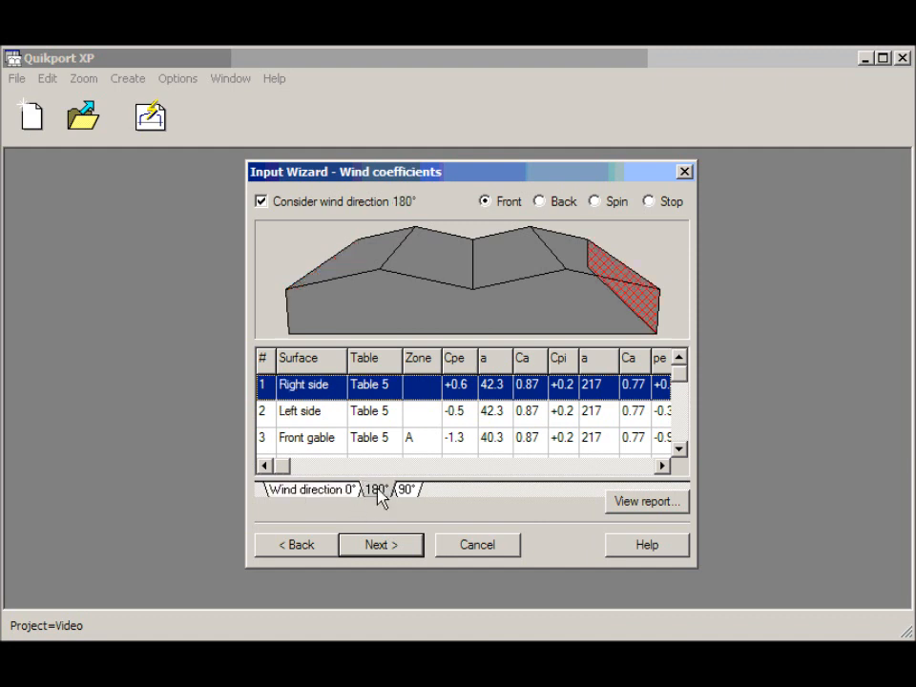
{"action": "left_click", "coordinate": [403, 491]}
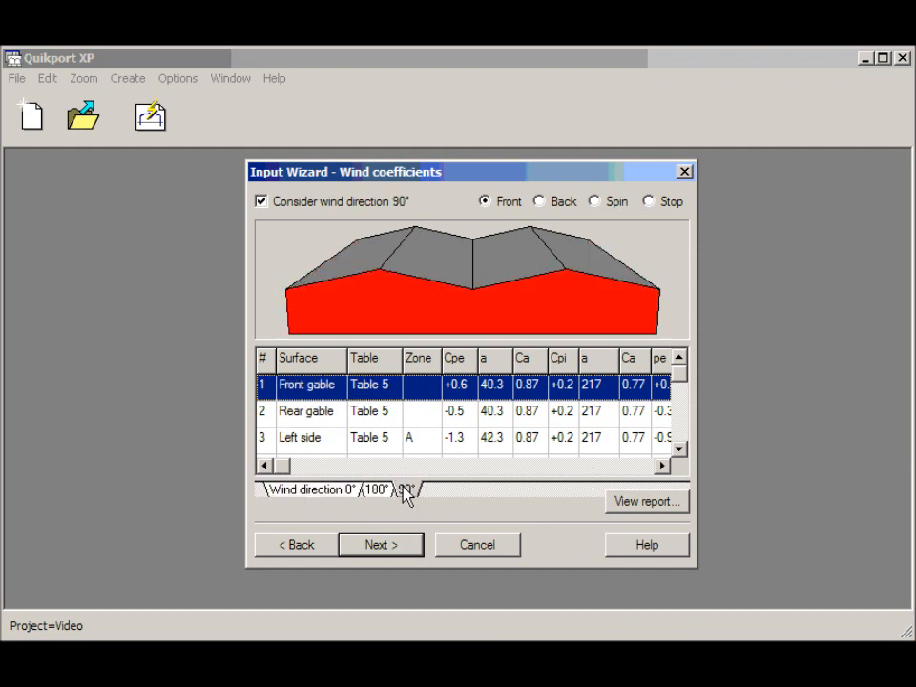
{"action": "left_click", "coordinate": [539, 202]}
{"action": "left_click", "coordinate": [595, 202]}
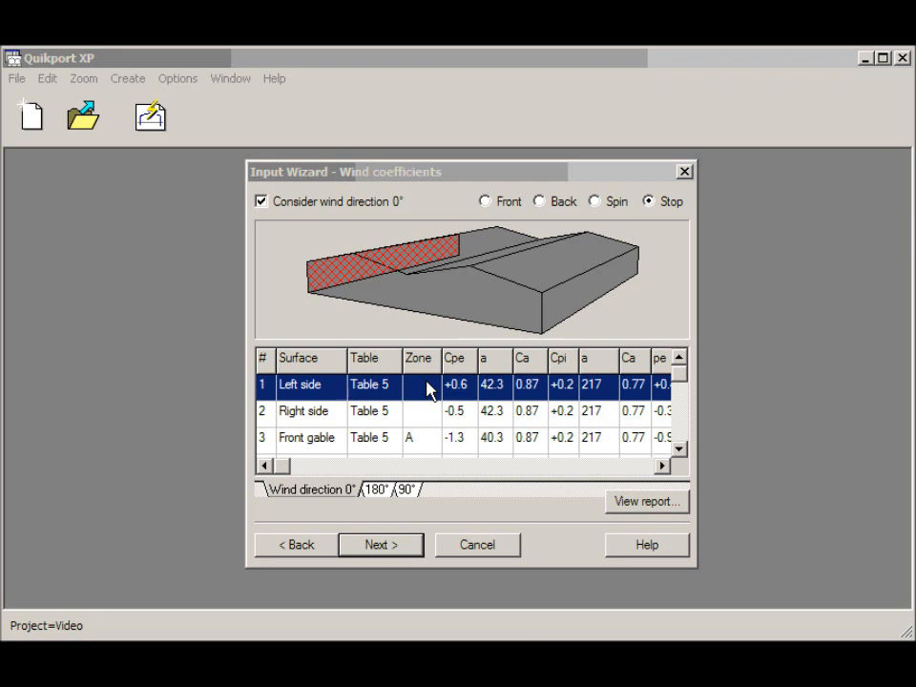
Step: Continue past the wind coefficients with the default Cpi values and compare the deflection limits of Span 1 and Span 2
{"action": "left_click", "coordinate": [413, 547]}
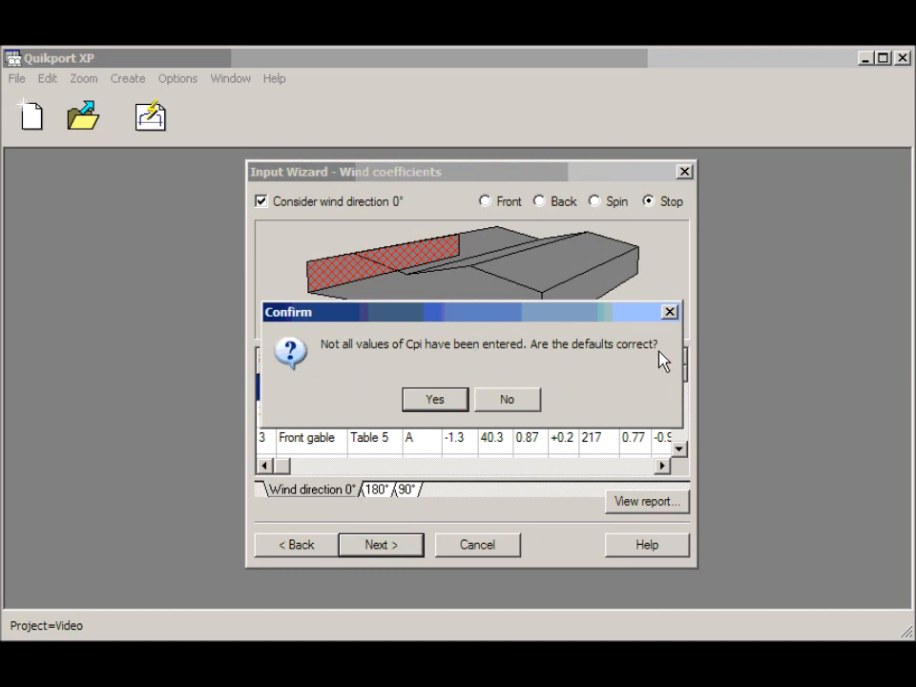
{"action": "left_click", "coordinate": [446, 408]}
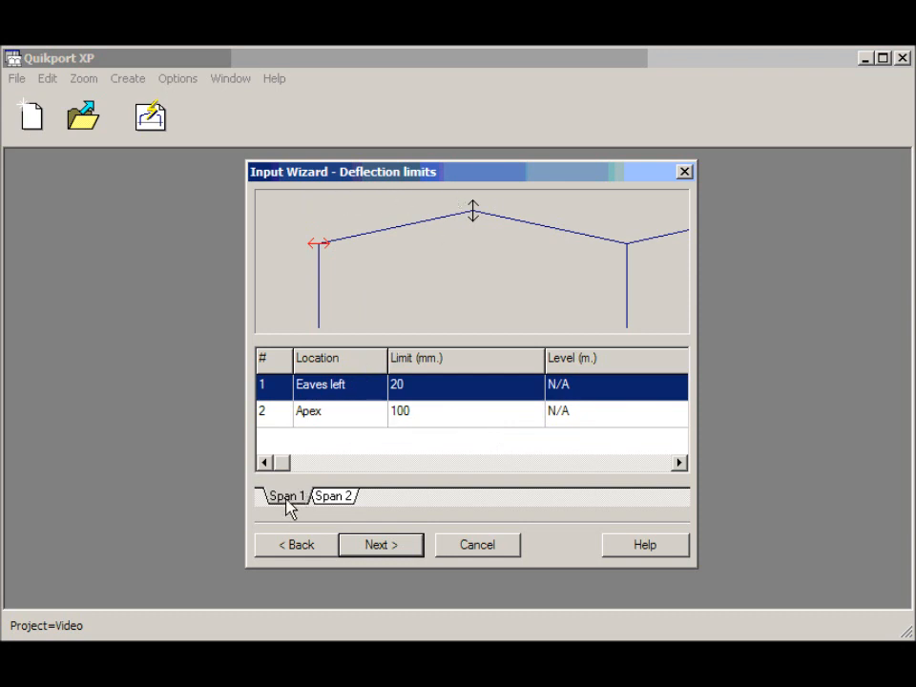
{"action": "left_click", "coordinate": [339, 497]}
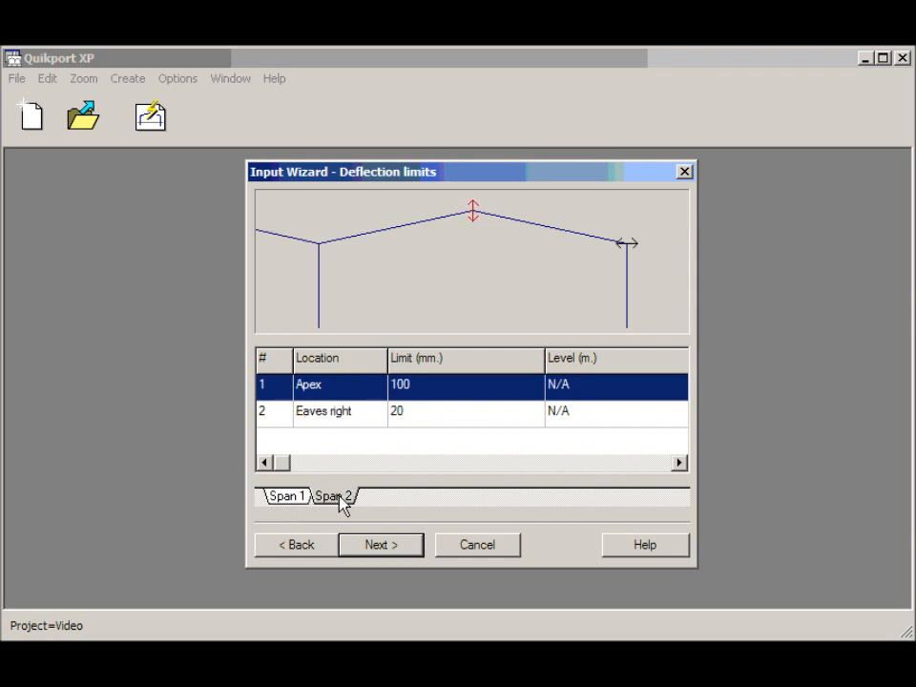
{"action": "left_click", "coordinate": [288, 501]}
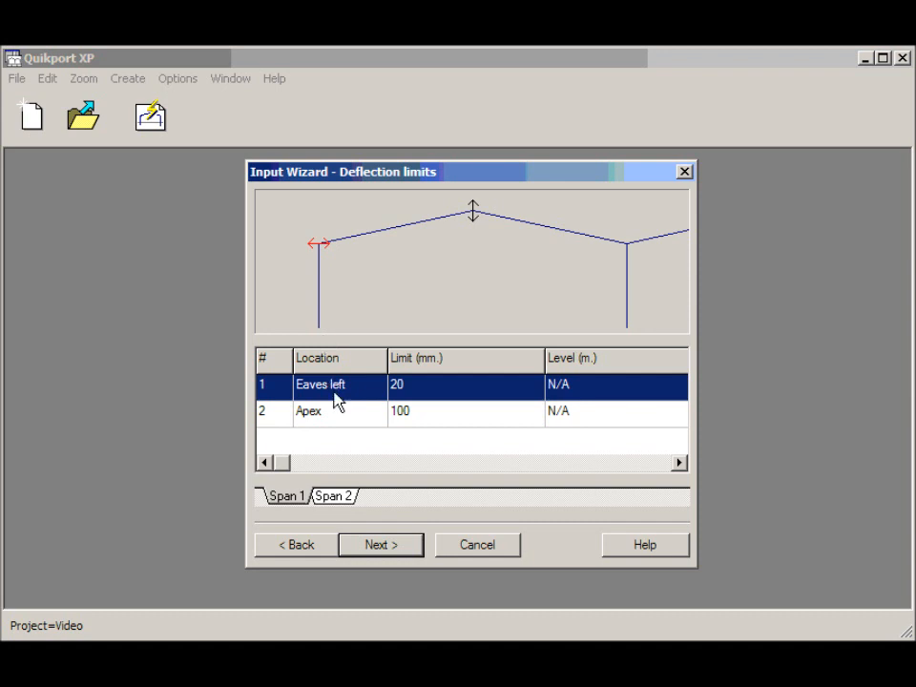
Step: Open Span 1's left eaves deflection limit for changing, look through the available locations, and cancel the dialog
{"action": "right_click", "coordinate": [427, 394]}
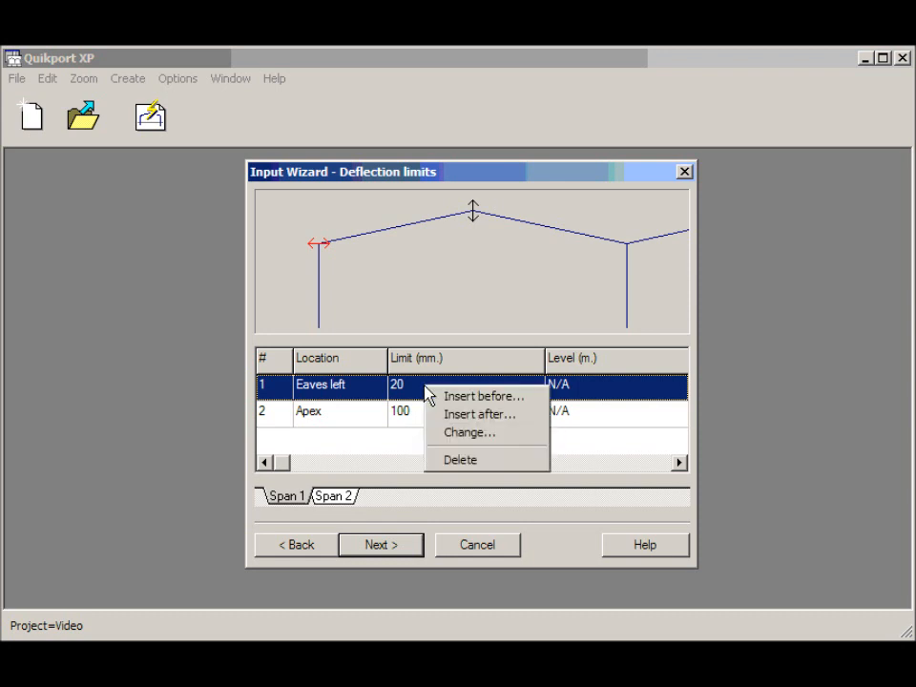
{"action": "left_click", "coordinate": [467, 435]}
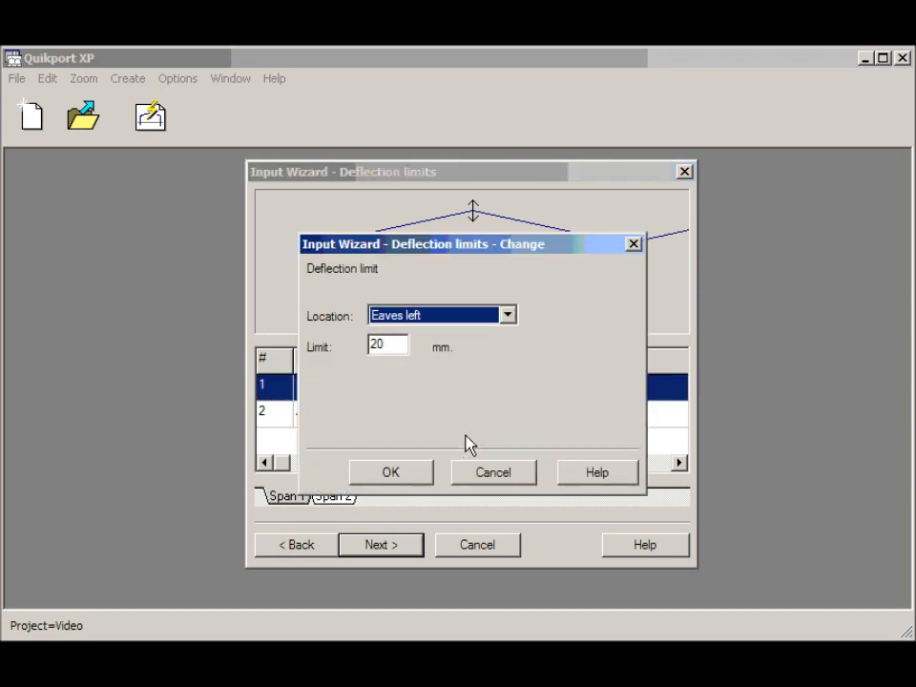
{"action": "left_click", "coordinate": [509, 318]}
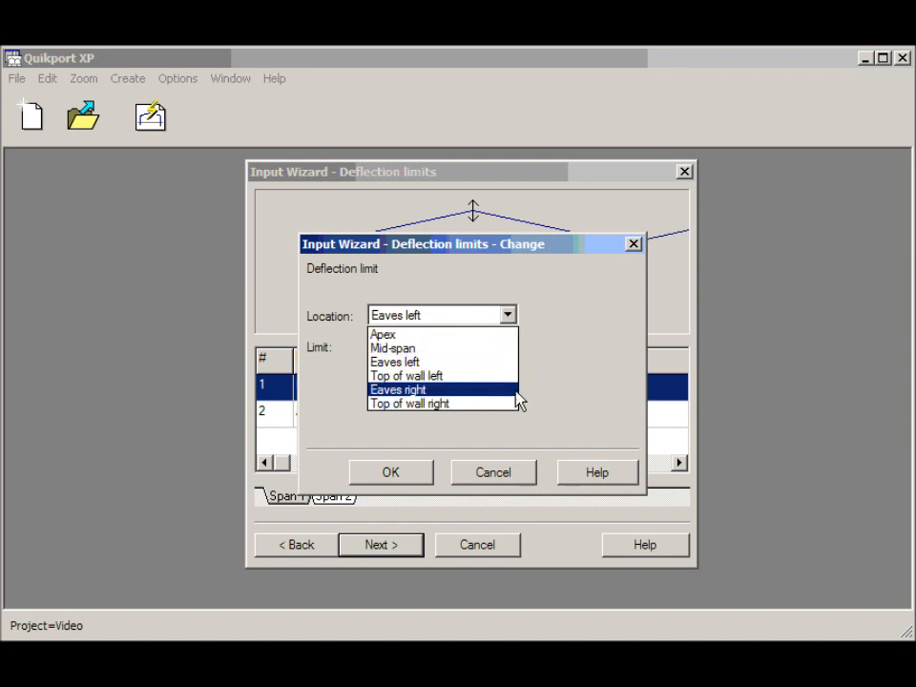
{"action": "left_click", "coordinate": [569, 398]}
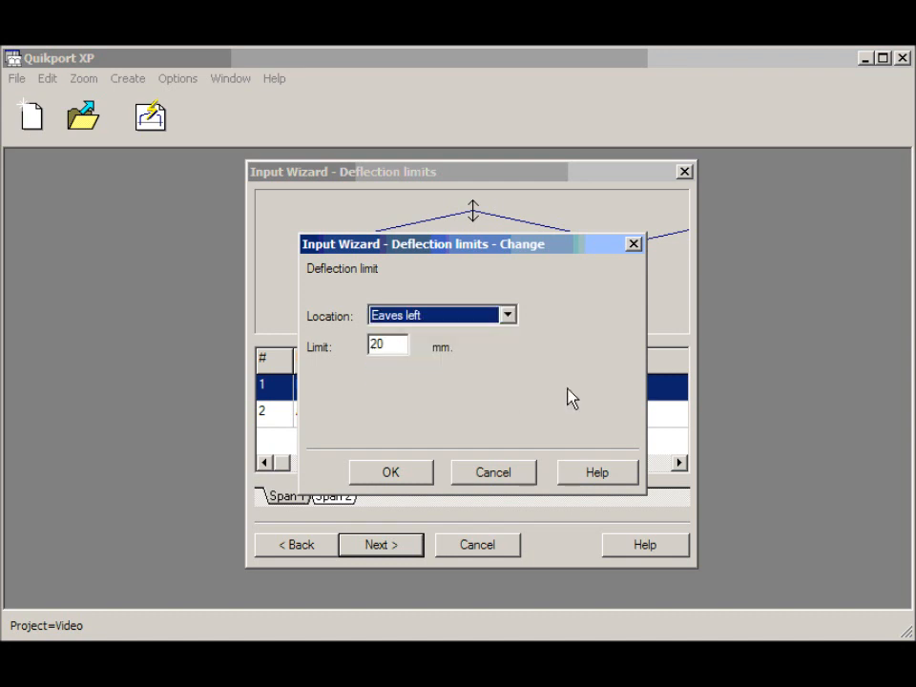
{"action": "left_click", "coordinate": [493, 472]}
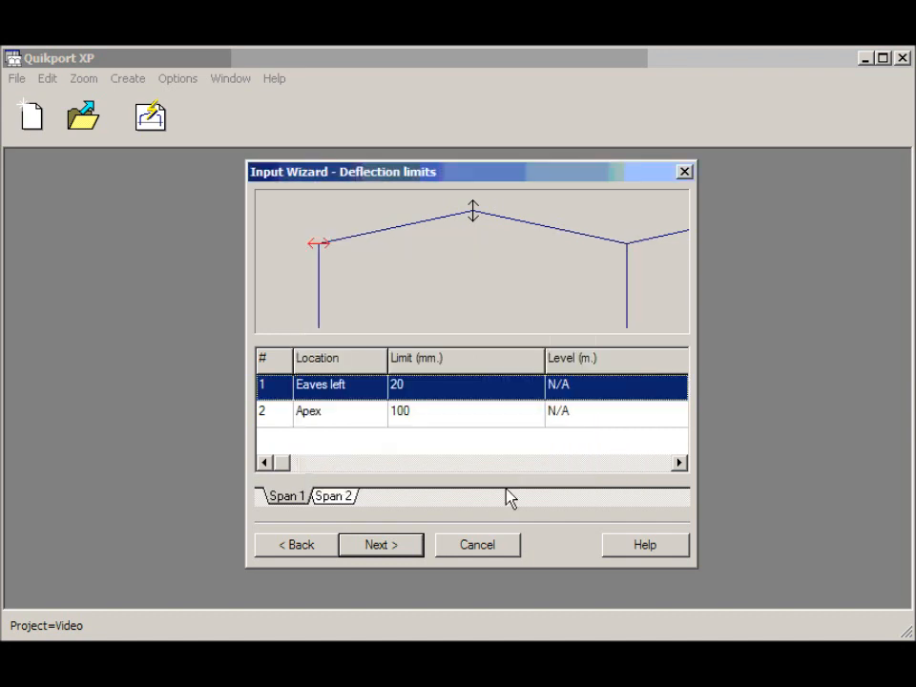
Step: Accept the deflection limits and finish the Input Wizard with Frame02 selected to open that frame
{"action": "left_click", "coordinate": [377, 550]}
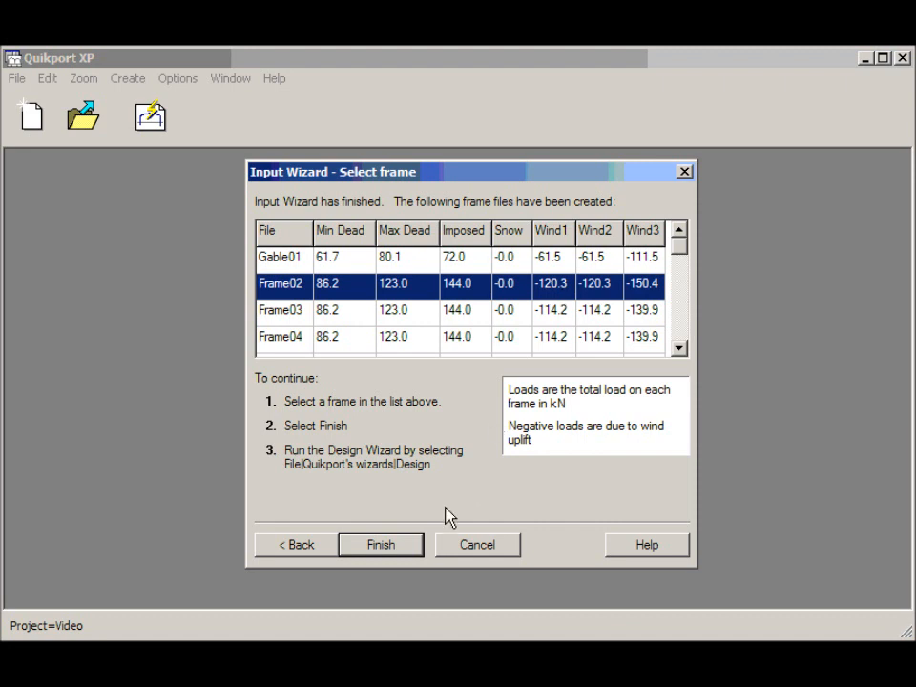
{"action": "left_click", "coordinate": [380, 545]}
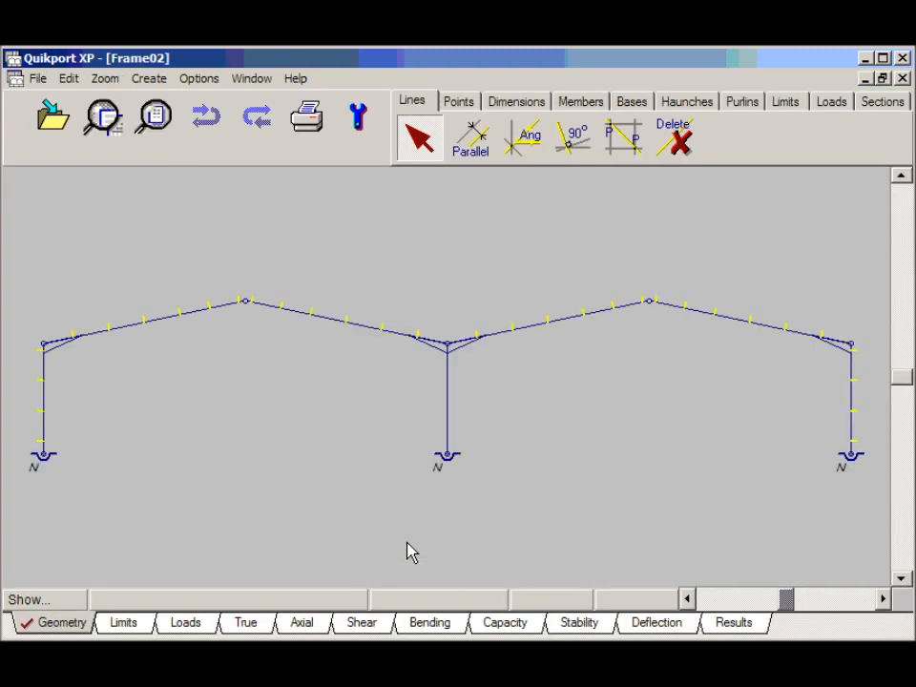